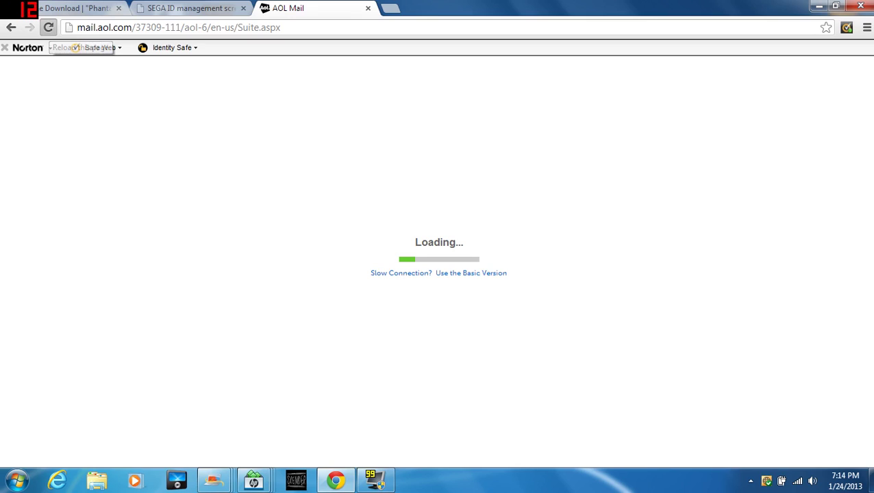
Switch AOL Mail to the basic version, open the Inbox, and follow the SEGA email's registration link.
{"action": "left_click", "coordinate": [47, 28]}
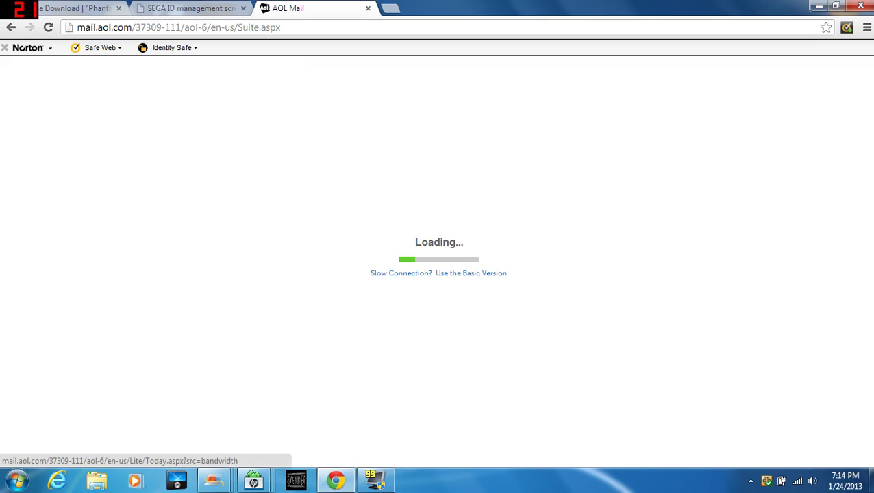
{"action": "left_click", "coordinate": [471, 272]}
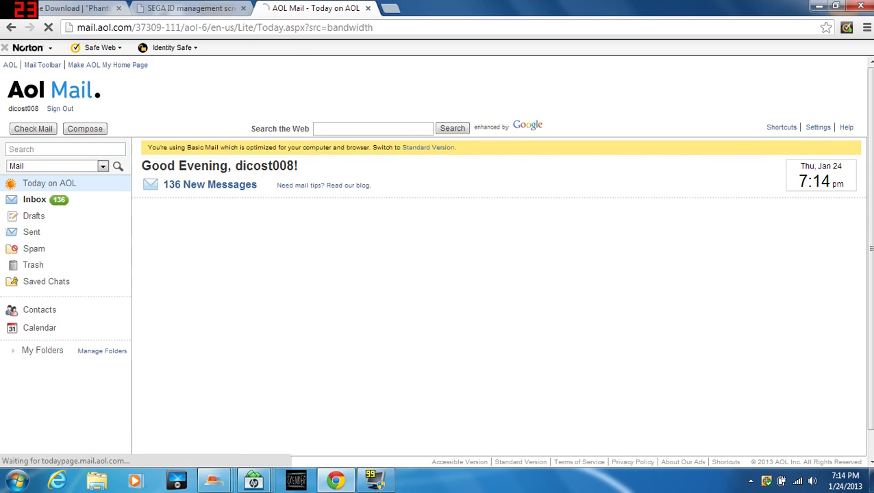
{"action": "left_click", "coordinate": [35, 199]}
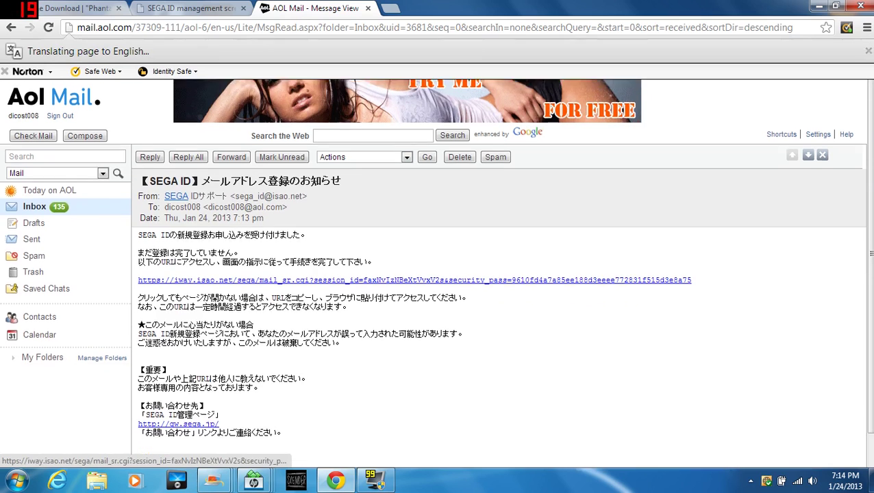
{"action": "left_click", "coordinate": [343, 211]}
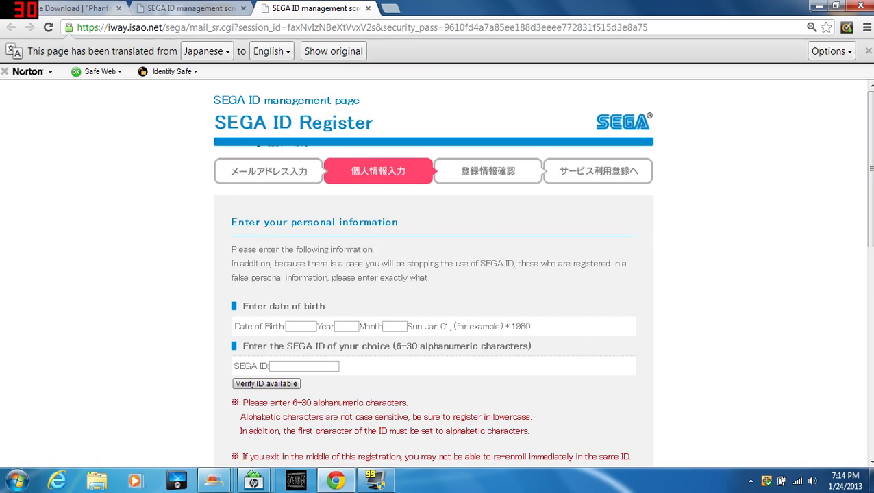
Enter the date of birth as year 1980, month 11, day 11.
{"action": "scroll", "coordinate": [433, 274], "scroll_direction": "down", "scroll_amount": 7}
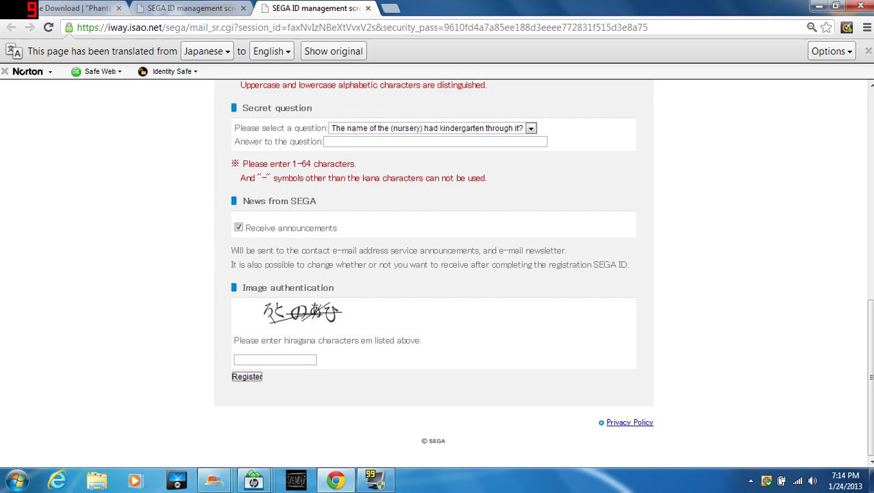
{"action": "scroll", "coordinate": [438, 274], "scroll_direction": "up", "scroll_amount": 7}
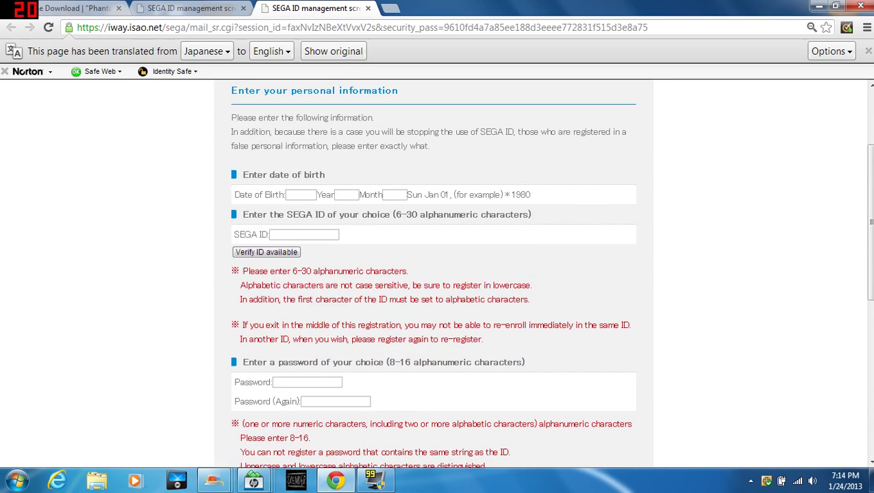
{"action": "left_click", "coordinate": [301, 194]}
{"action": "type", "text": "1980"}
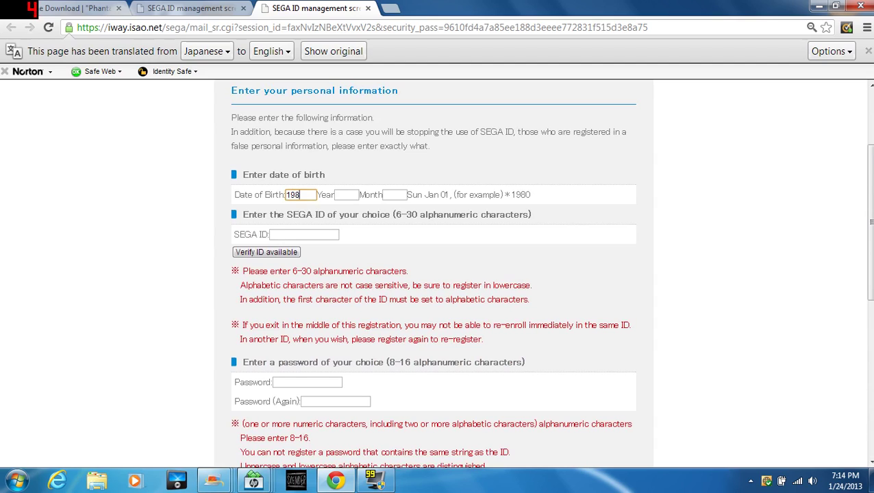
{"action": "left_click", "coordinate": [346, 194]}
{"action": "type", "text": "11"}
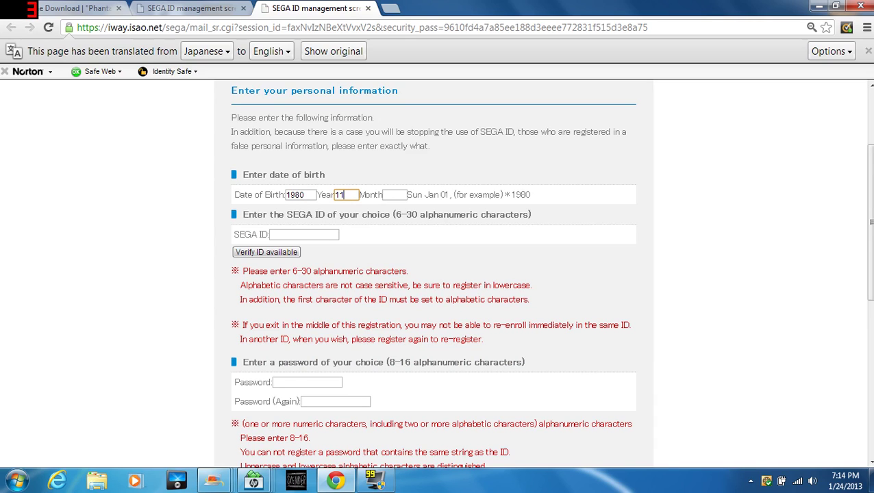
{"action": "left_click", "coordinate": [394, 194]}
{"action": "type", "text": "11"}
Enter a desired SEGA ID and run the availability check.
{"action": "left_click", "coordinate": [304, 234]}
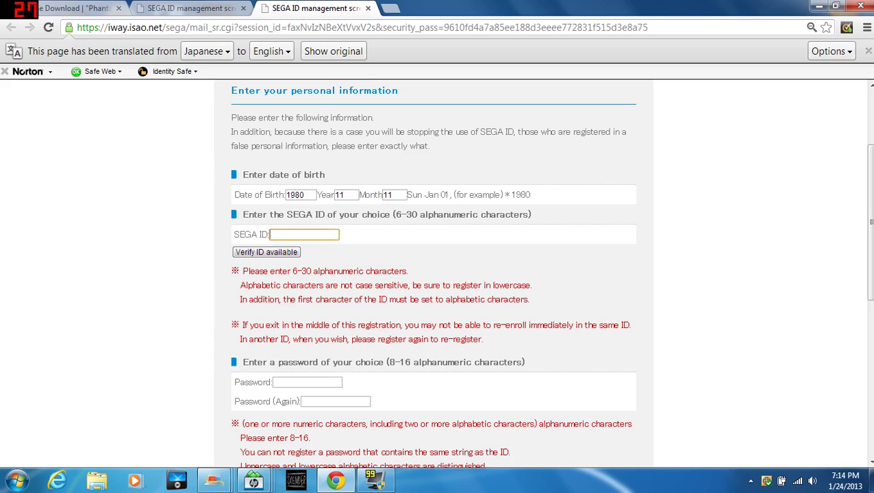
{"action": "type", "text": "asdfzxcv"}
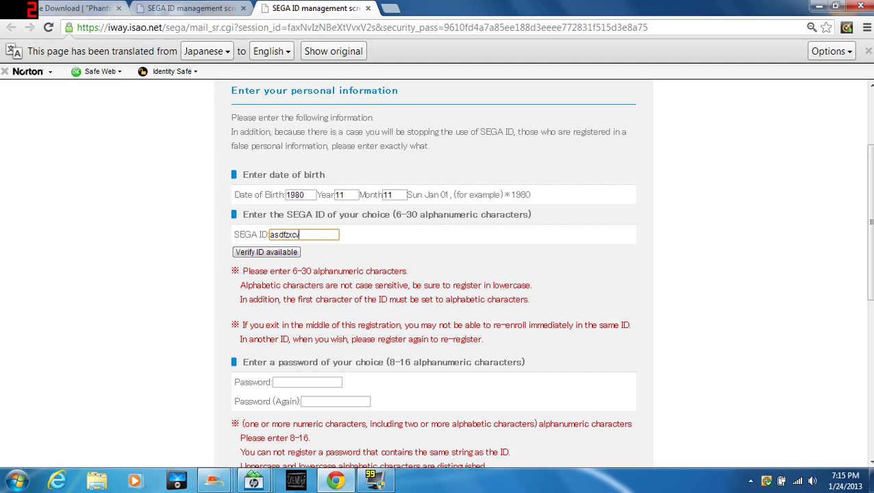
{"action": "key", "text": "Tab"}
{"action": "key", "text": "Return"}
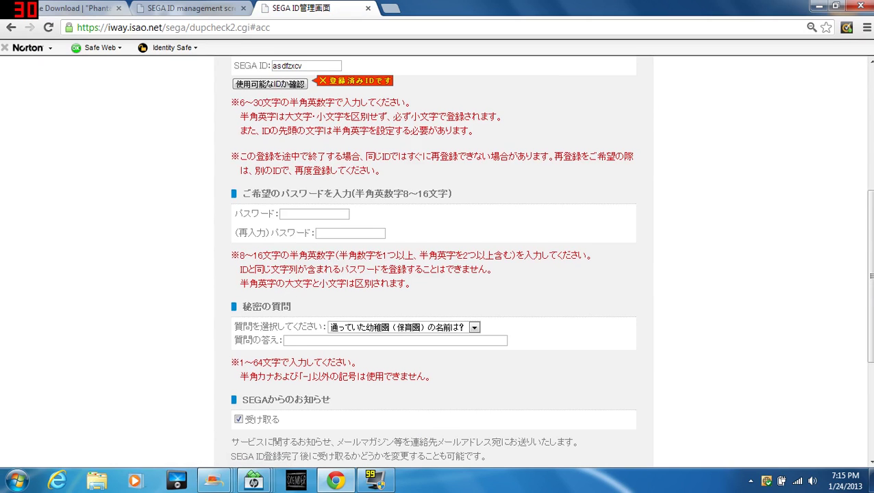
Replace the taken ID with a new SEGA ID and re-run Verify ID available until it passes.
{"action": "double_click", "coordinate": [284, 89]}
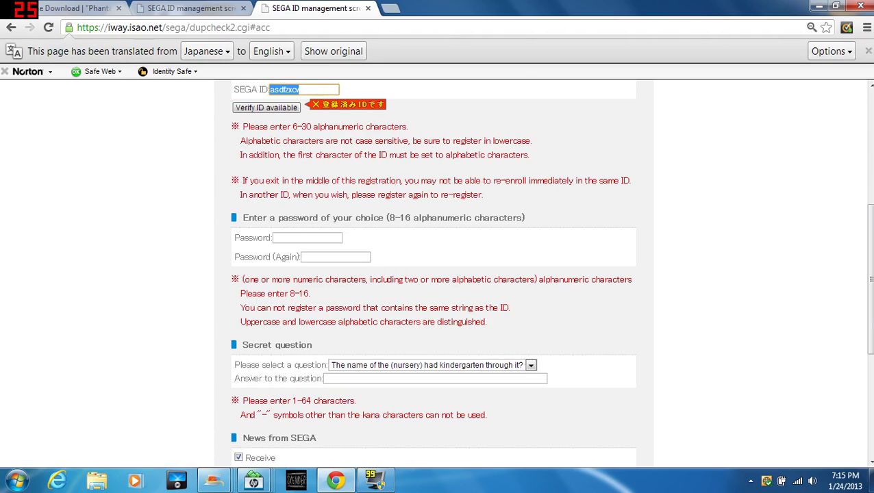
{"action": "type", "text": "Youtu"}
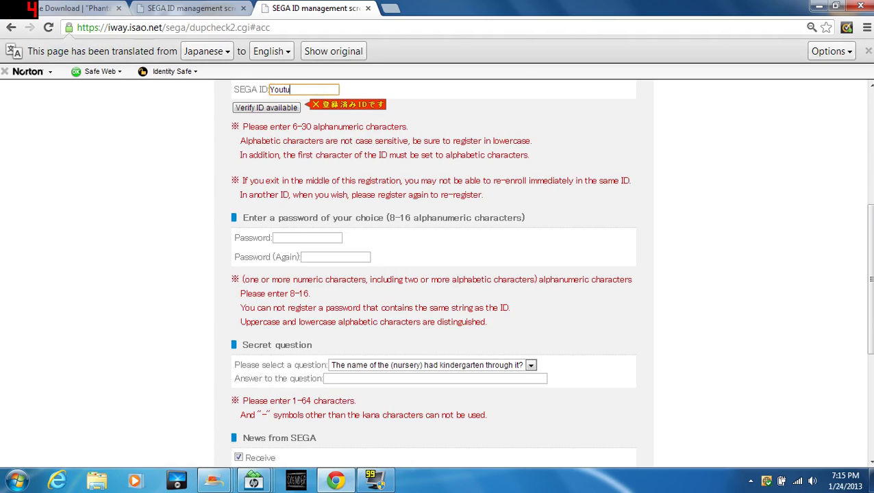
{"action": "type", "text": "beexample123"}
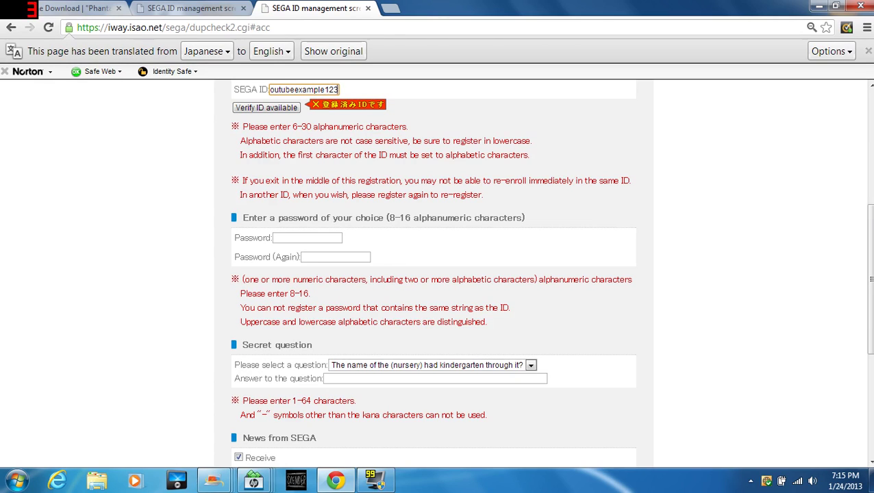
{"action": "left_click", "coordinate": [266, 107]}
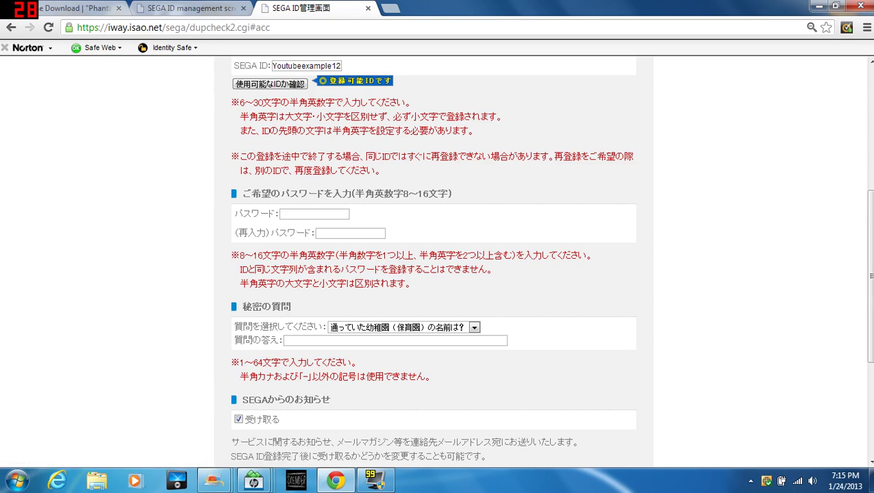
{"action": "left_click", "coordinate": [338, 89]}
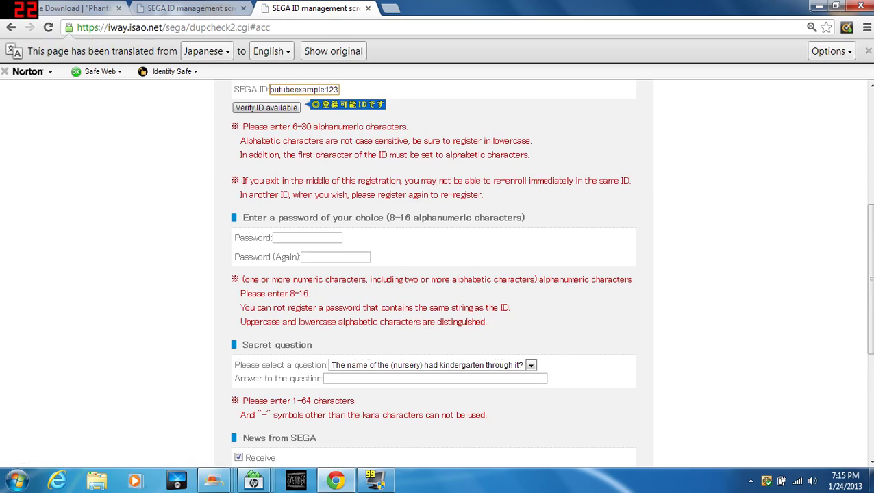
{"action": "left_click", "coordinate": [267, 108]}
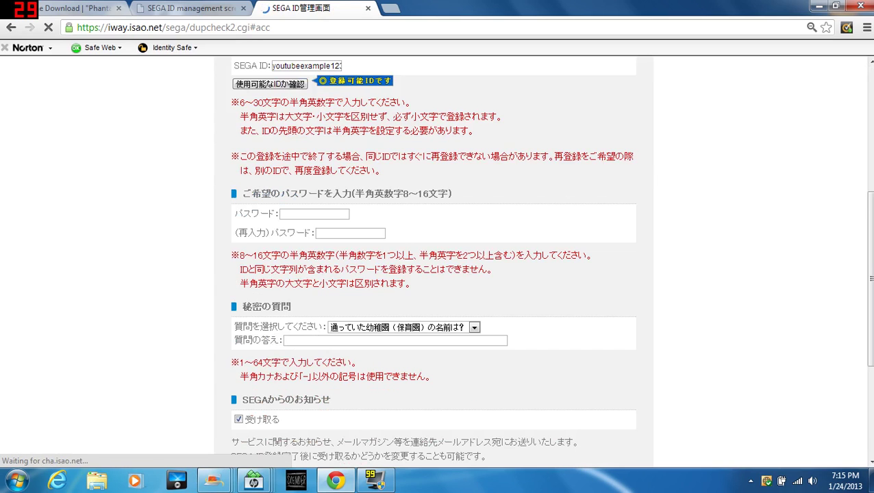
{"action": "left_click", "coordinate": [307, 238]}
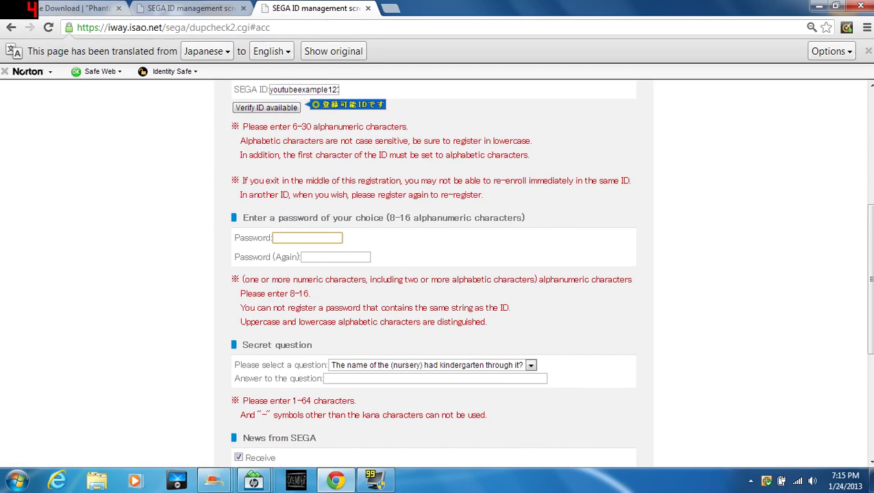
Type the account password, correcting a typo, and move to the confirmation field.
{"action": "type", "text": "*********"}
{"action": "key", "text": "BackSpace"}
{"action": "key", "text": "BackSpace"}
{"action": "key", "text": "BackSpace"}
{"action": "key", "text": "BackSpace"}
{"action": "key", "text": "BackSpace"}
{"action": "key", "text": "BackSpace"}
{"action": "key", "text": "BackSpace"}
{"action": "key", "text": "BackSpace"}
{"action": "key", "text": "BackSpace"}
{"action": "type", "text": "******"}
{"action": "left_click", "coordinate": [334, 257]}
{"action": "type", "text": "******"}
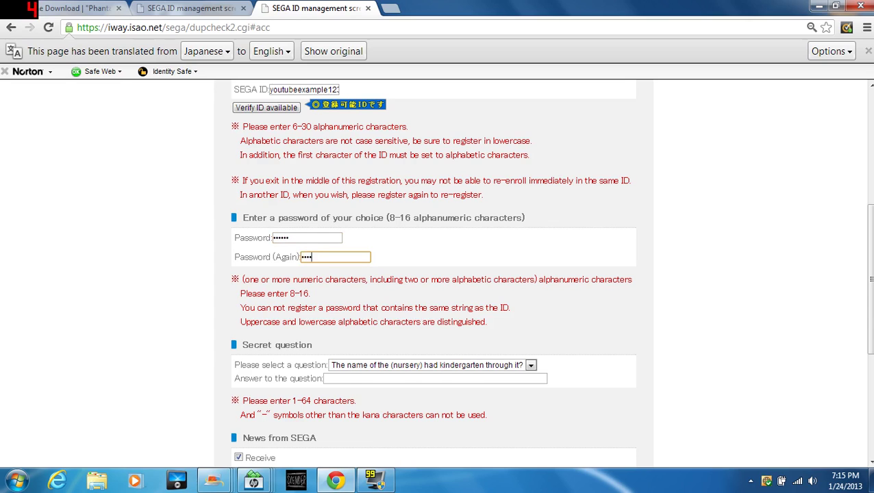
Type an answer to the secret question and open a blank new browser tab.
{"action": "scroll", "coordinate": [437, 274], "scroll_direction": "down", "scroll_amount": 2}
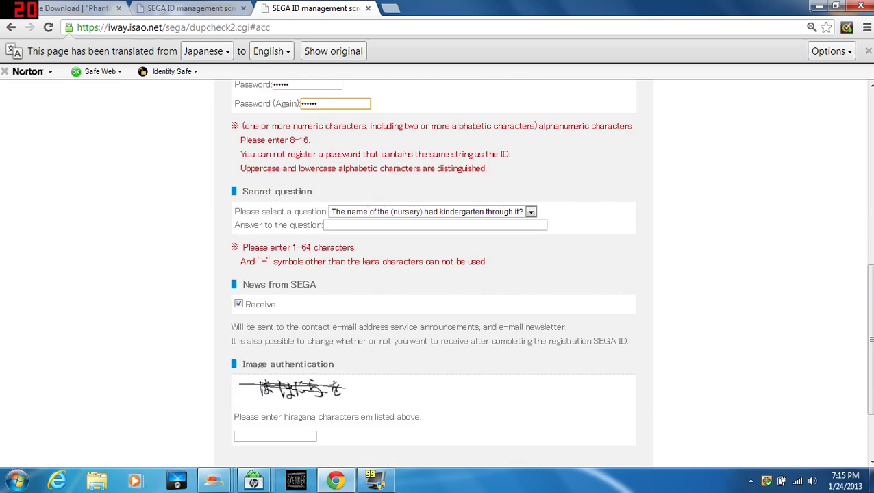
{"action": "left_click", "coordinate": [435, 225]}
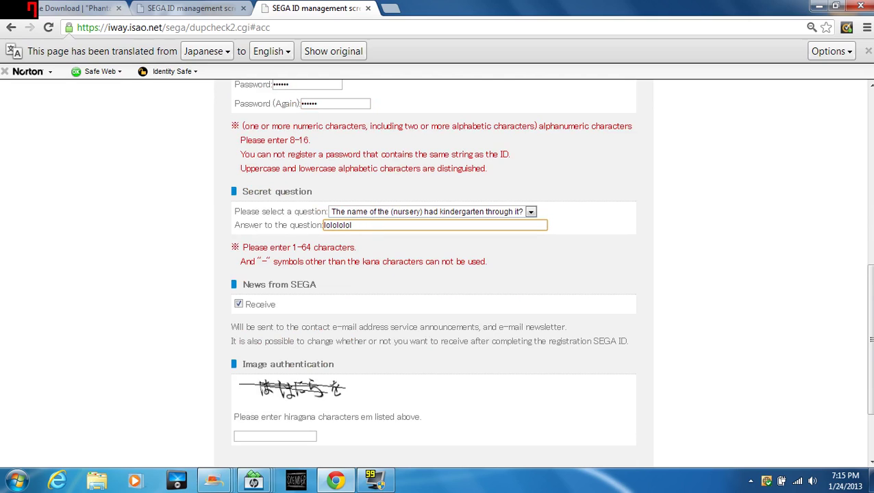
{"action": "scroll", "coordinate": [437, 274], "scroll_direction": "down", "scroll_amount": 1}
{"action": "scroll", "coordinate": [437, 274], "scroll_direction": "down", "scroll_amount": 1}
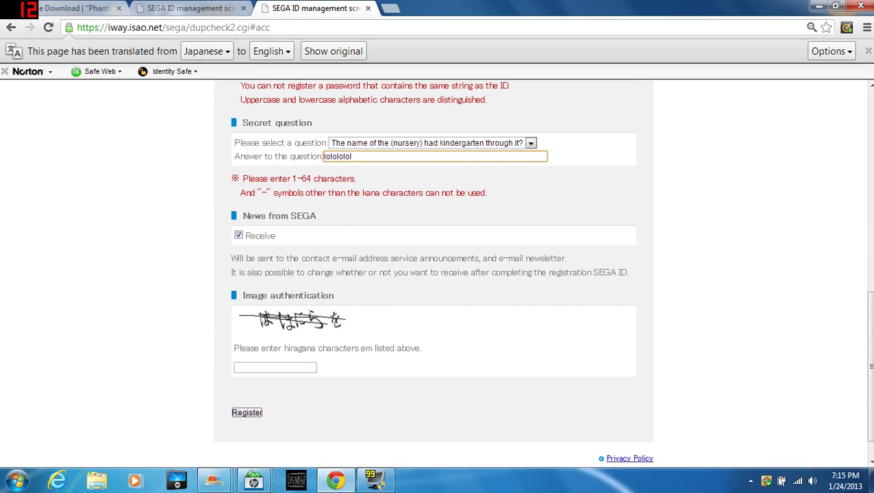
{"action": "scroll", "coordinate": [436, 274], "scroll_direction": "up", "scroll_amount": 4}
{"action": "scroll", "coordinate": [437, 274], "scroll_direction": "up", "scroll_amount": 2}
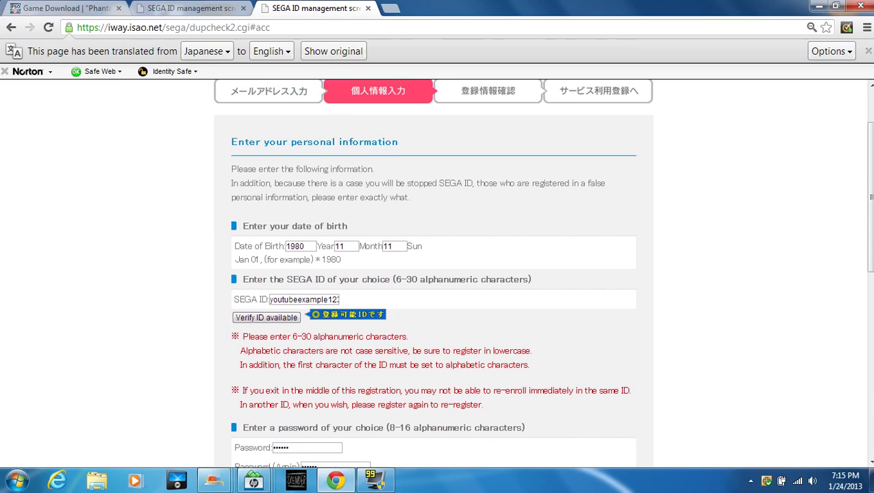
{"action": "key", "text": "ctrl+t"}
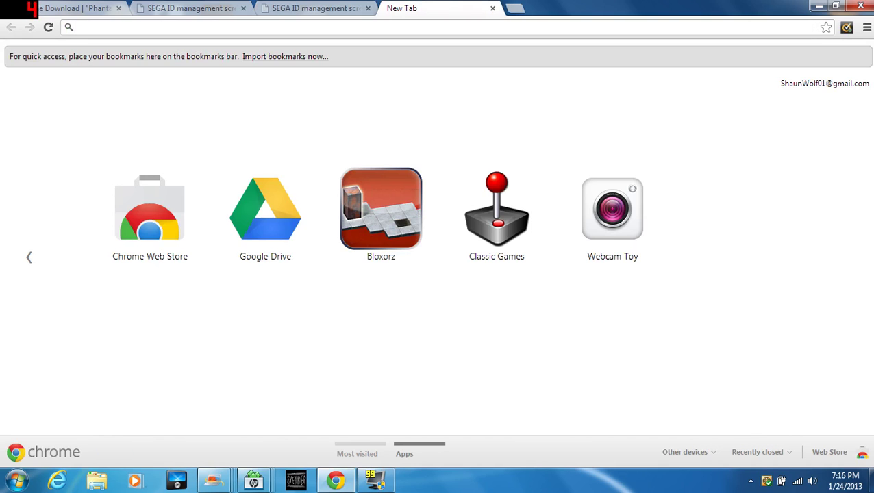
Search 'lan' in the address bar and open the Lexilogos Hiragana keyboard suggestion.
{"action": "type", "text": "lan"}
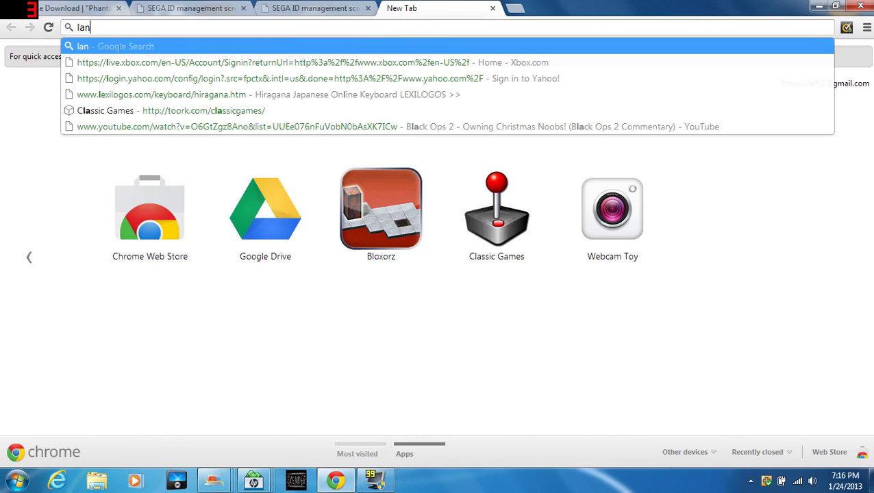
{"action": "type", "text": "g"}
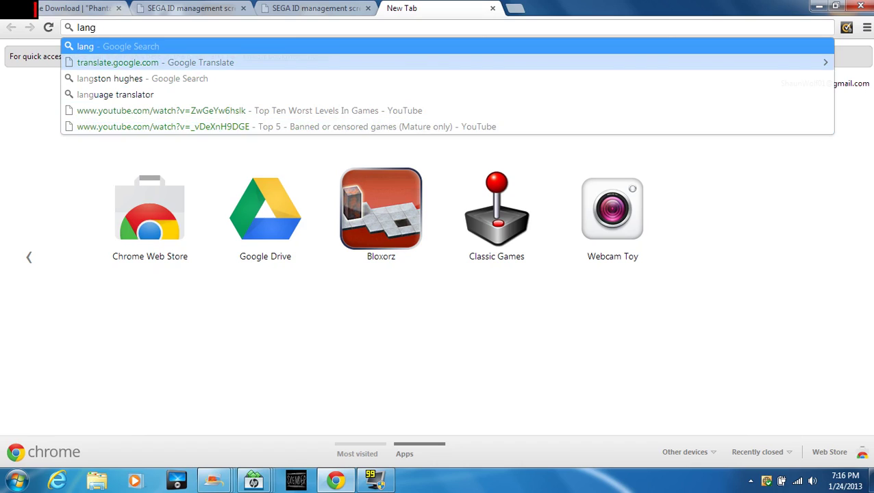
{"action": "key", "text": "BackSpace"}
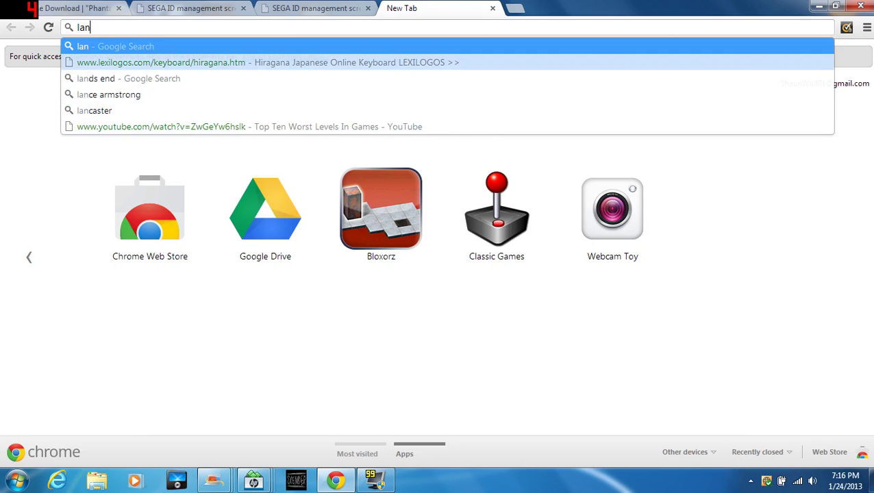
{"action": "left_click", "coordinate": [161, 62]}
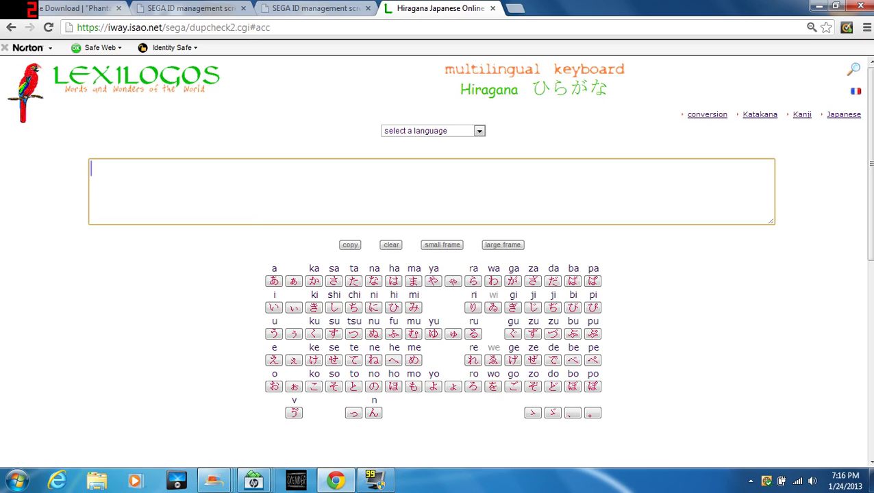
On the SEGA form tab, run Verify ID available for the chosen SEGA ID.
{"action": "key", "text": "ctrl+2"}
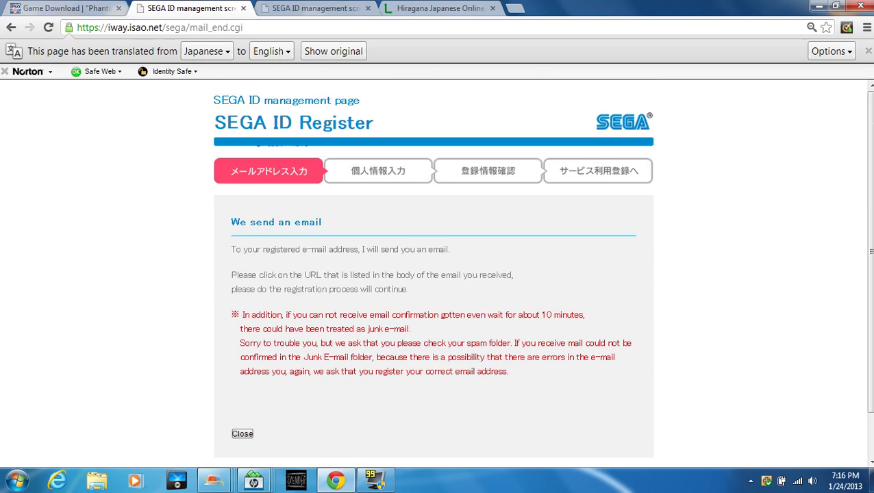
{"action": "key", "text": "ctrl+3"}
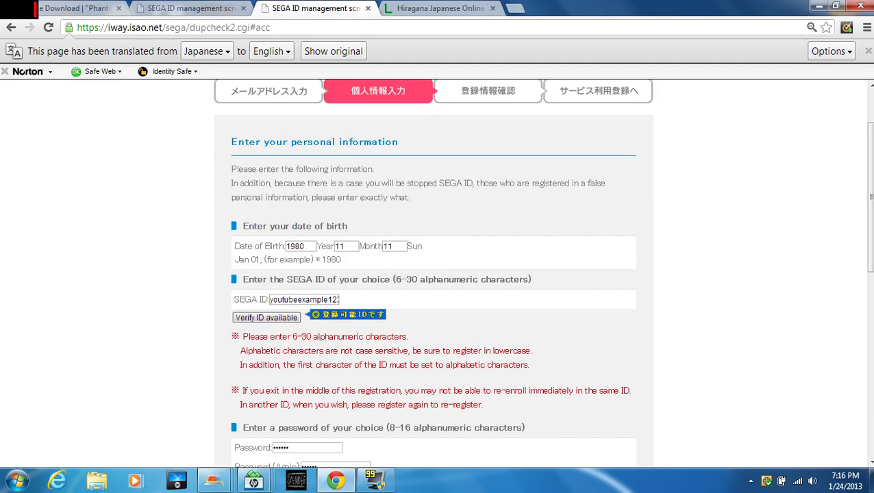
{"action": "scroll", "coordinate": [436, 274], "scroll_direction": "down", "scroll_amount": 3}
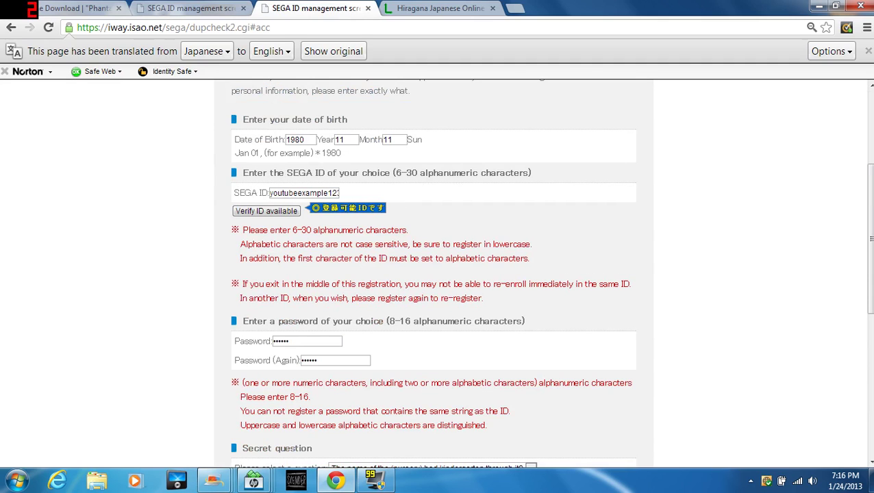
{"action": "left_click", "coordinate": [266, 211]}
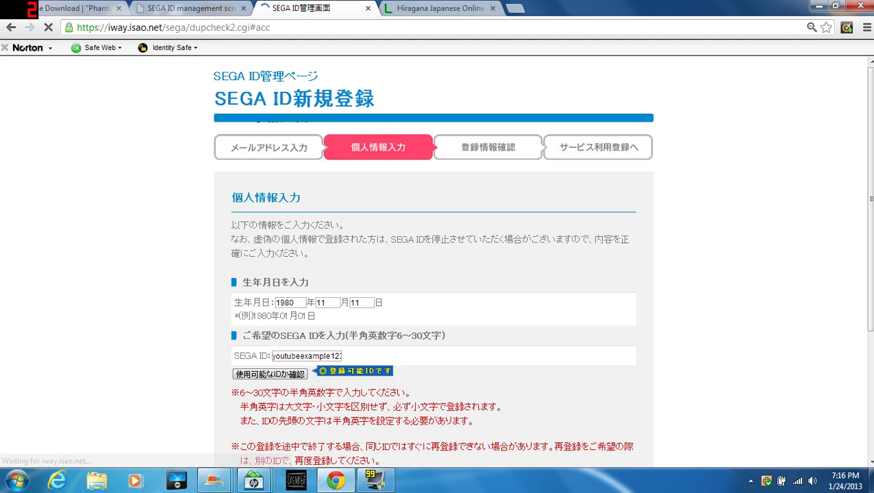
{"action": "scroll", "coordinate": [435, 274], "scroll_direction": "down", "scroll_amount": 8}
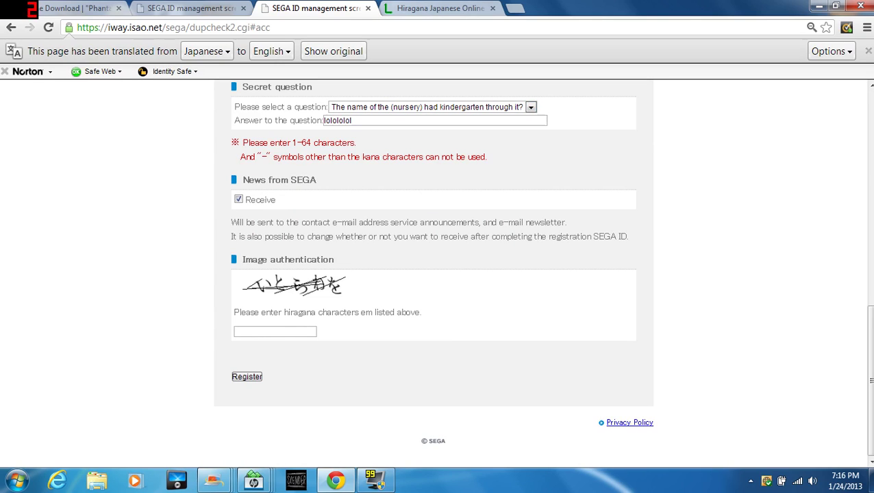
Compose いとう on the Hiragana keyboard, checking the captcha image between kana.
{"action": "key", "text": "ctrl+Tab"}
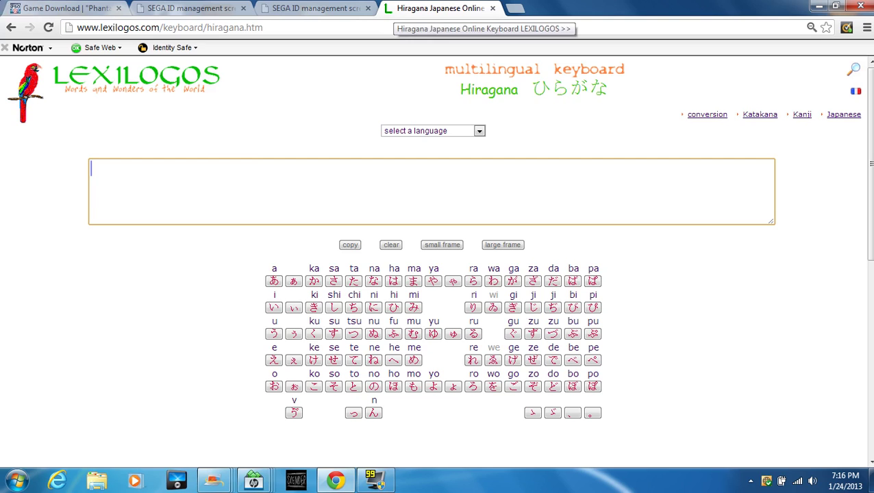
{"action": "type", "text": "i"}
{"action": "key", "text": "ctrl+shift+Tab"}
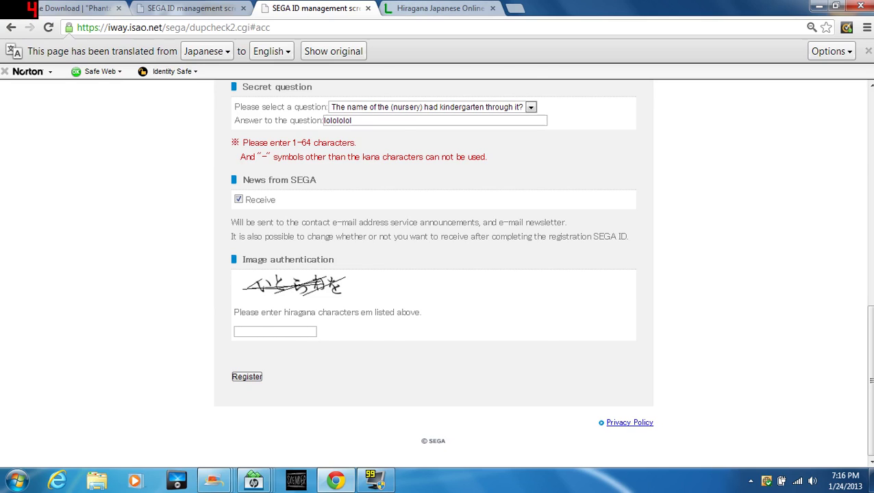
{"action": "key", "text": "ctrl+Tab"}
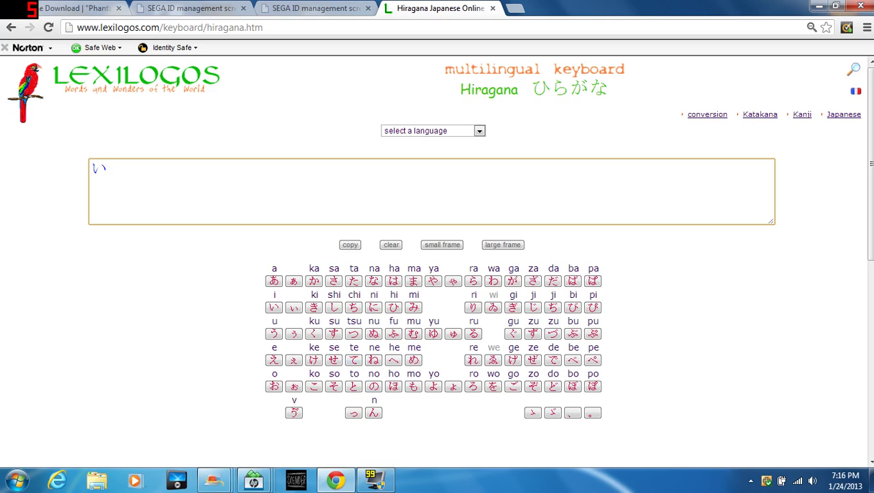
{"action": "left_click", "coordinate": [354, 386]}
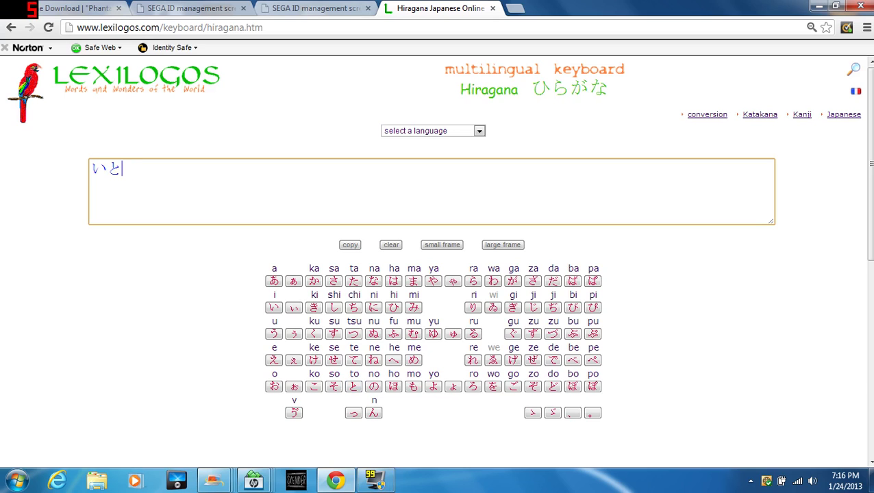
{"action": "left_click", "coordinate": [315, 8]}
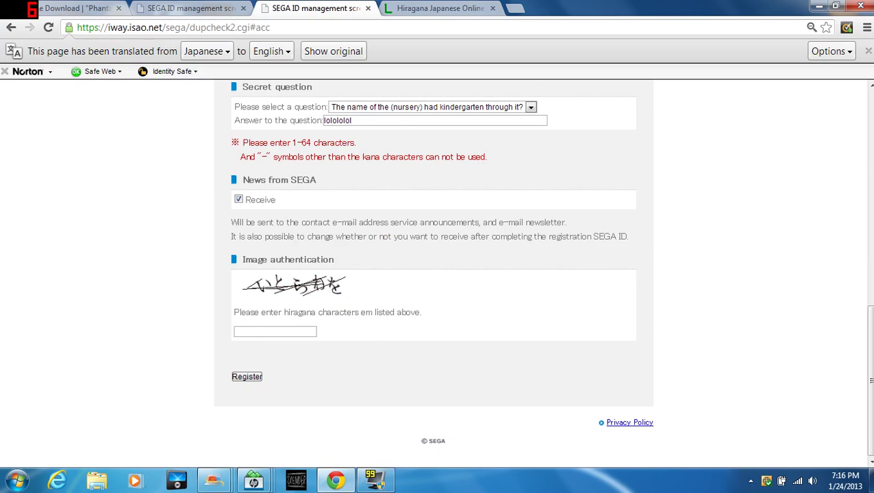
{"action": "key", "text": "ctrl+Tab"}
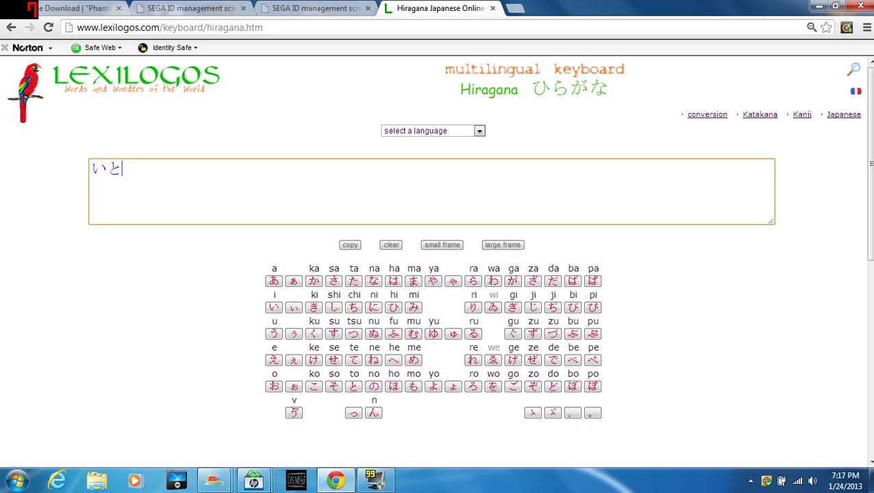
{"action": "left_click", "coordinate": [472, 281]}
{"action": "key", "text": "BackSpace"}
{"action": "left_click", "coordinate": [274, 334]}
Add わ and を to complete いとうわを.
{"action": "left_click", "coordinate": [315, 8]}
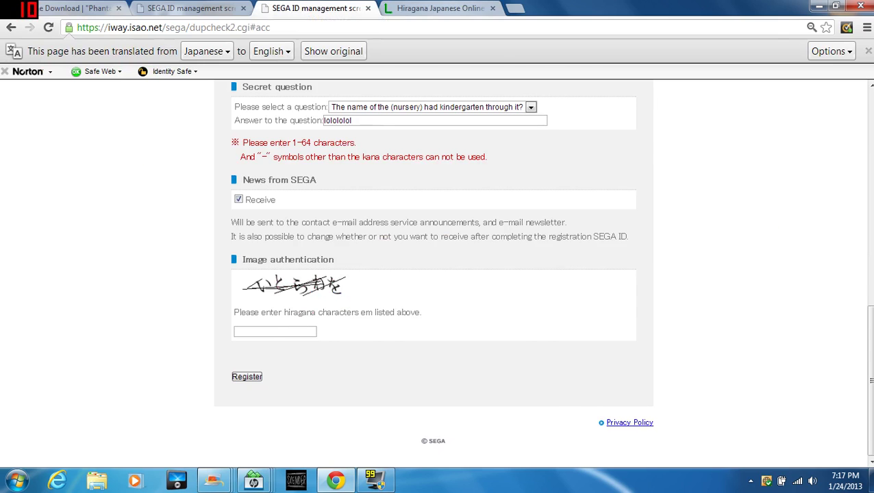
{"action": "left_click", "coordinate": [438, 8]}
{"action": "left_click", "coordinate": [315, 8]}
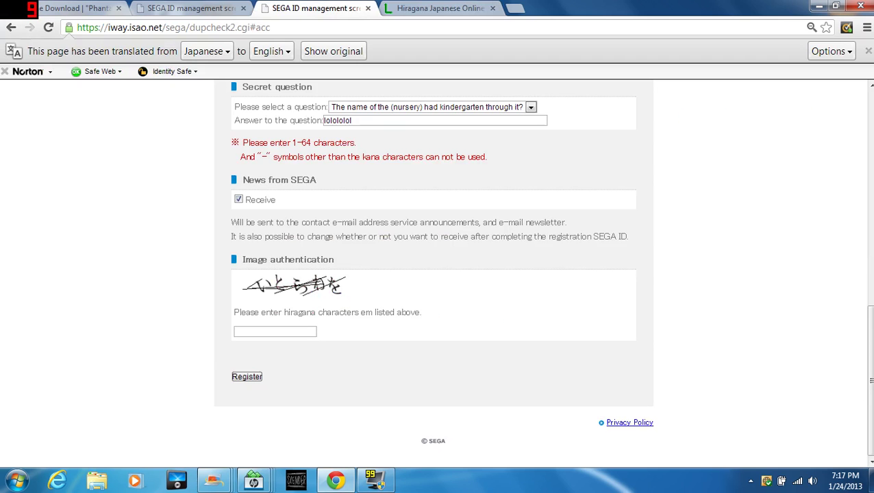
{"action": "left_click", "coordinate": [439, 8]}
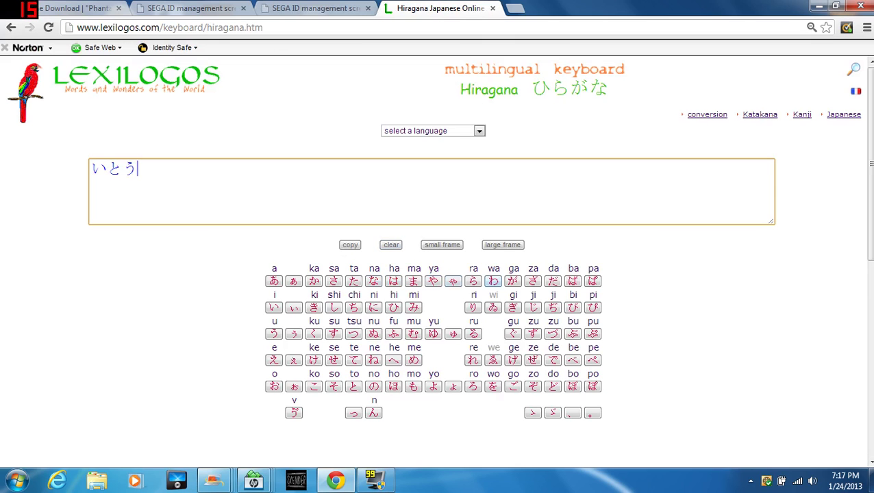
{"action": "left_click", "coordinate": [493, 281]}
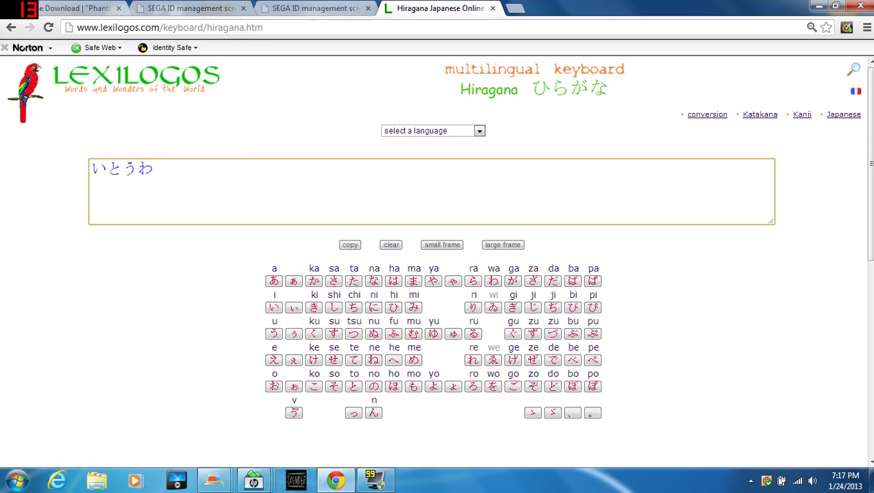
{"action": "left_click", "coordinate": [316, 9]}
{"action": "left_click", "coordinate": [439, 8]}
{"action": "left_click", "coordinate": [493, 386]}
Copy いとうわを and return to the SEGA form's image authentication box.
{"action": "left_click", "coordinate": [350, 245]}
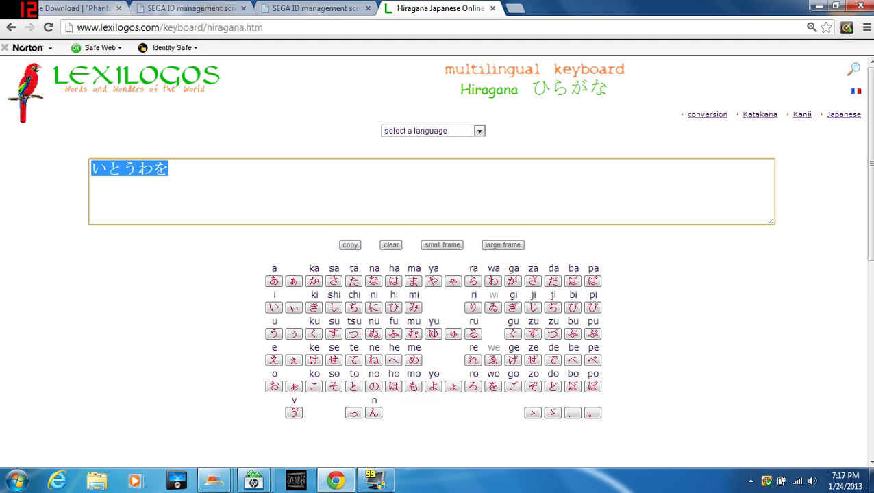
{"action": "right_click", "coordinate": [341, 175]}
{"action": "left_click", "coordinate": [371, 230]}
{"action": "left_click", "coordinate": [315, 9]}
{"action": "left_click", "coordinate": [281, 331]}
{"action": "right_click", "coordinate": [291, 309]}
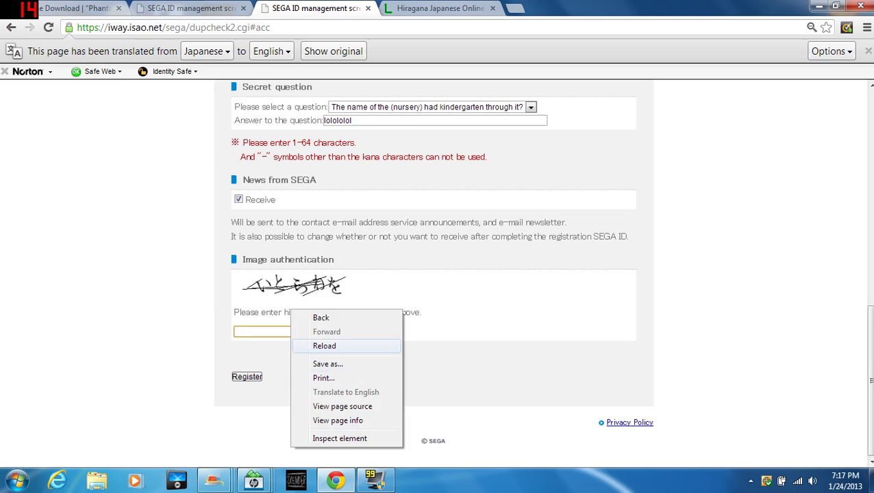
Paste いとうわを into the image authentication box.
{"action": "left_click", "coordinate": [284, 331]}
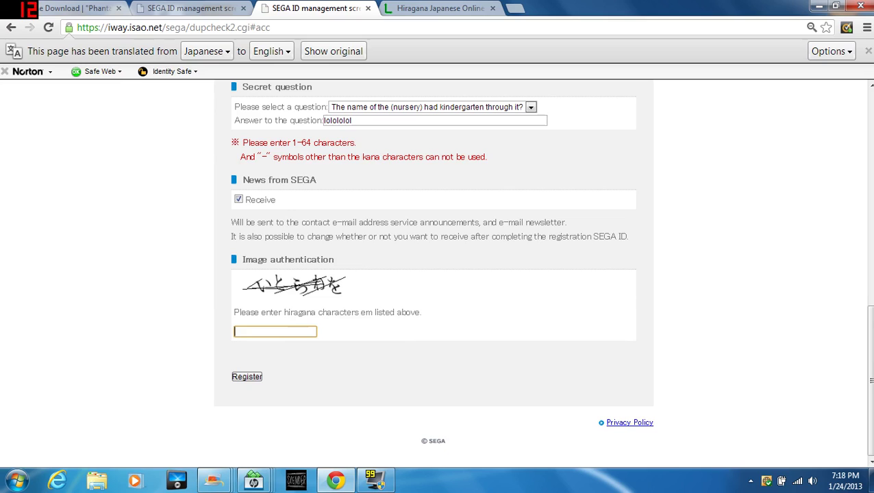
{"action": "right_click", "coordinate": [285, 331]}
{"action": "left_click", "coordinate": [315, 224]}
{"action": "scroll", "coordinate": [315, 225], "scroll_direction": "up", "scroll_amount": 3}
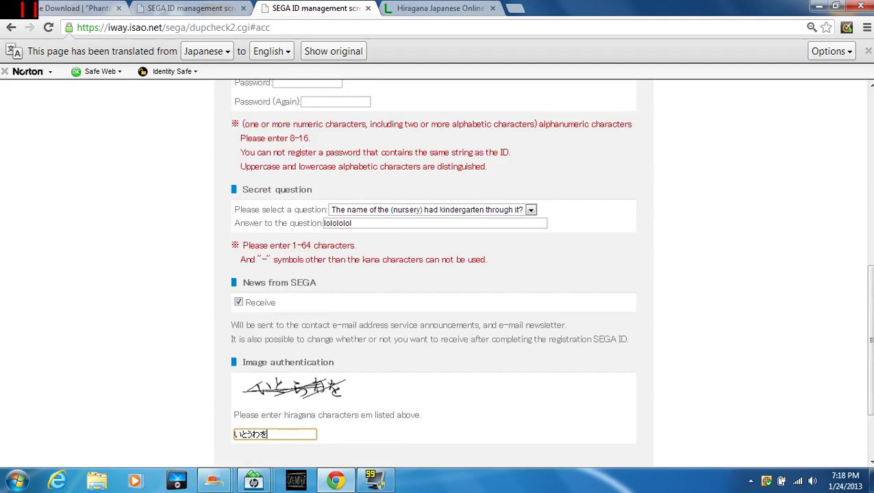
Fill both password fields, submit the form, and return from the (025) input error.
{"action": "left_click", "coordinate": [306, 142]}
{"action": "type", "text": "••••••••"}
{"action": "key", "text": "Tab"}
{"action": "type", "text": "••••••••"}
{"action": "scroll", "coordinate": [434, 274], "scroll_direction": "down", "scroll_amount": 3}
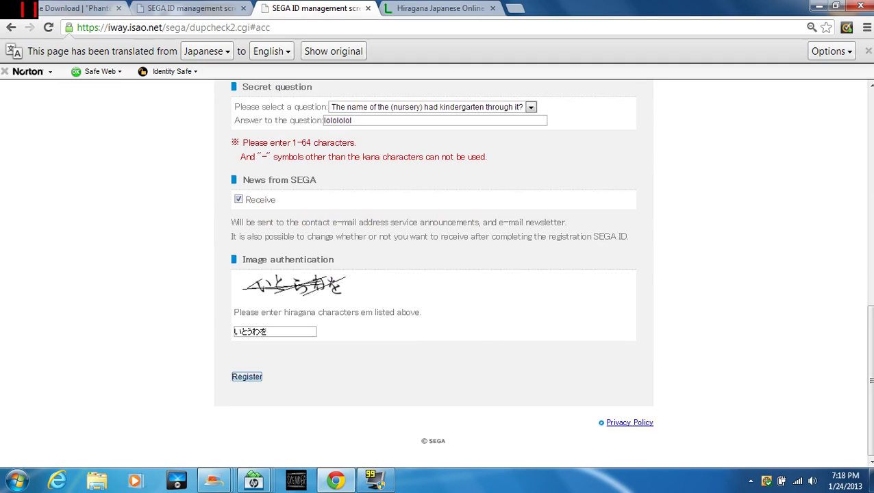
{"action": "left_click", "coordinate": [247, 376]}
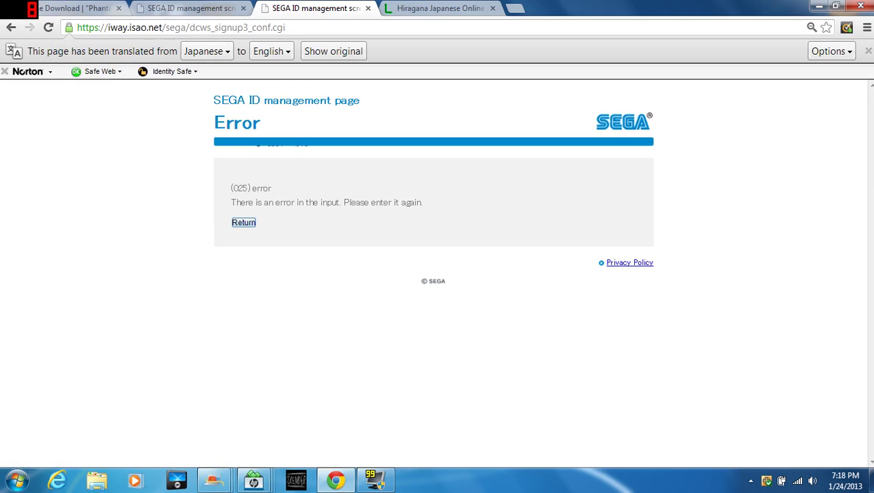
{"action": "left_click", "coordinate": [243, 223]}
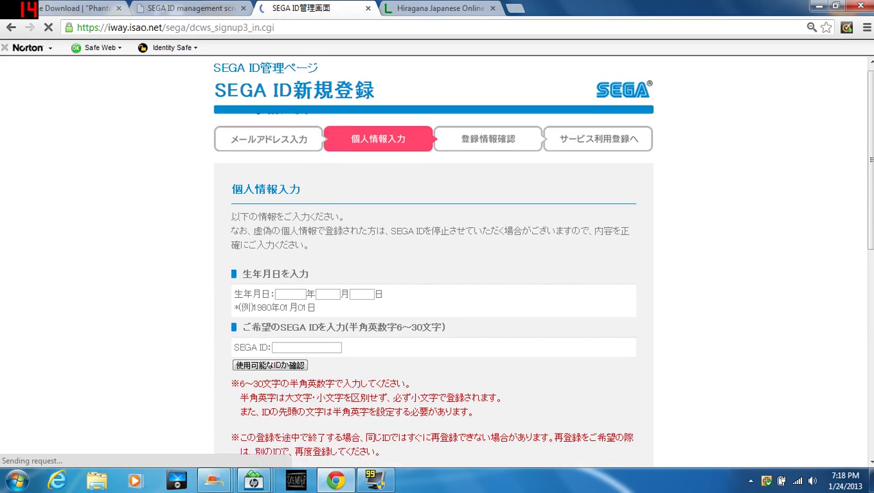
{"action": "scroll", "coordinate": [433, 260], "scroll_direction": "down", "scroll_amount": 1}
Re-enter the date of birth as 1980, 11, 11 and move to the SEGA ID field.
{"action": "left_click", "coordinate": [290, 272]}
{"action": "type", "text": "198"}
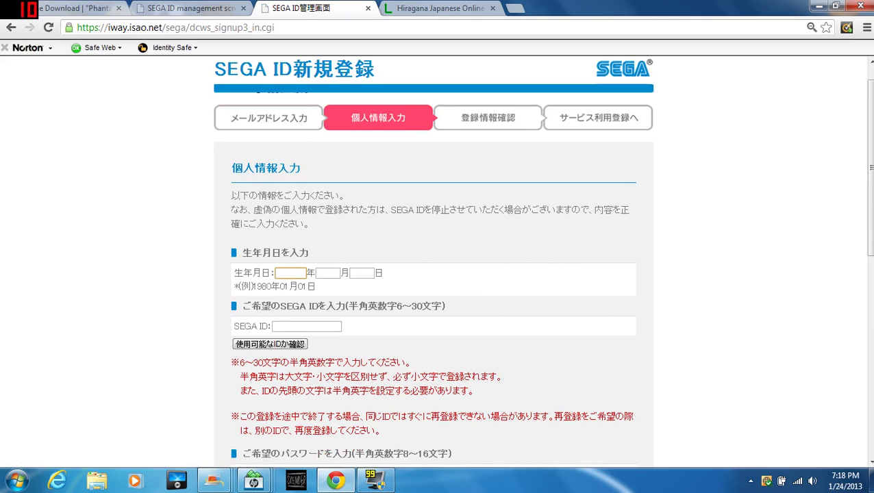
{"action": "type", "text": "0"}
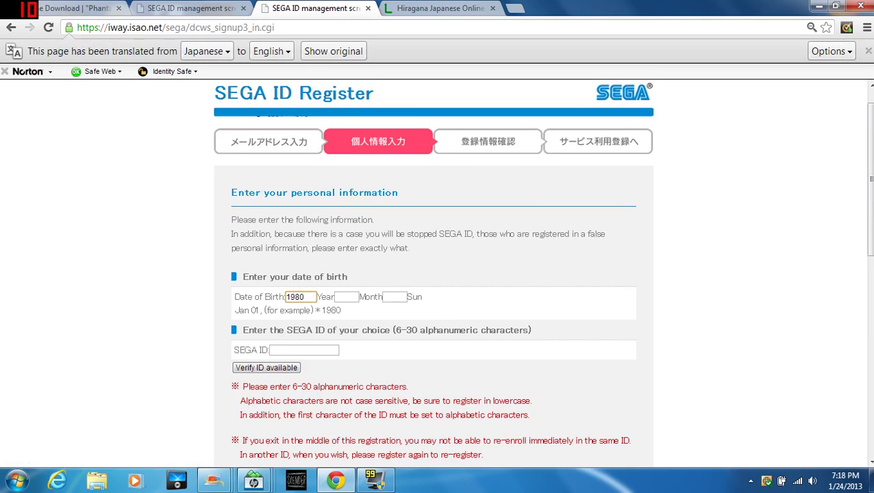
{"action": "left_click", "coordinate": [346, 297]}
{"action": "type", "text": "11"}
{"action": "left_click", "coordinate": [393, 296]}
{"action": "type", "text": "11"}
{"action": "left_click", "coordinate": [304, 350]}
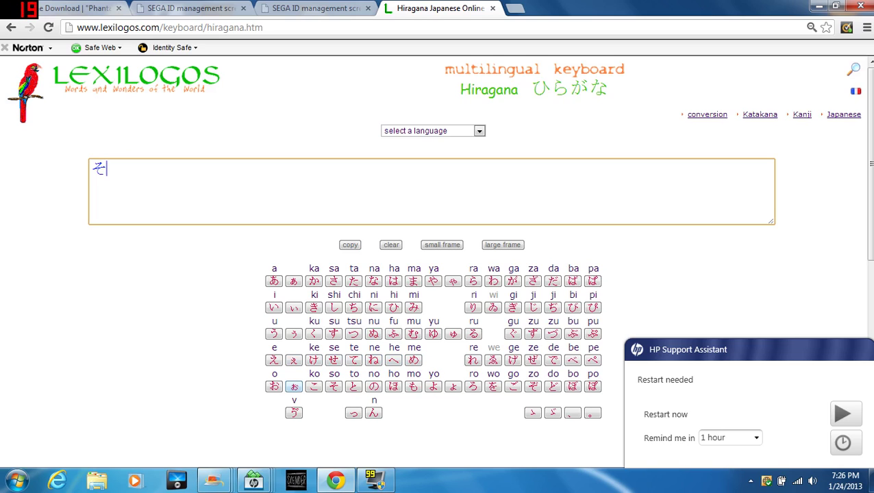
Add も, る, ん and ま to compose そもるんま, comparing against the captcha image.
{"action": "left_click", "coordinate": [413, 386]}
{"action": "left_click", "coordinate": [316, 8]}
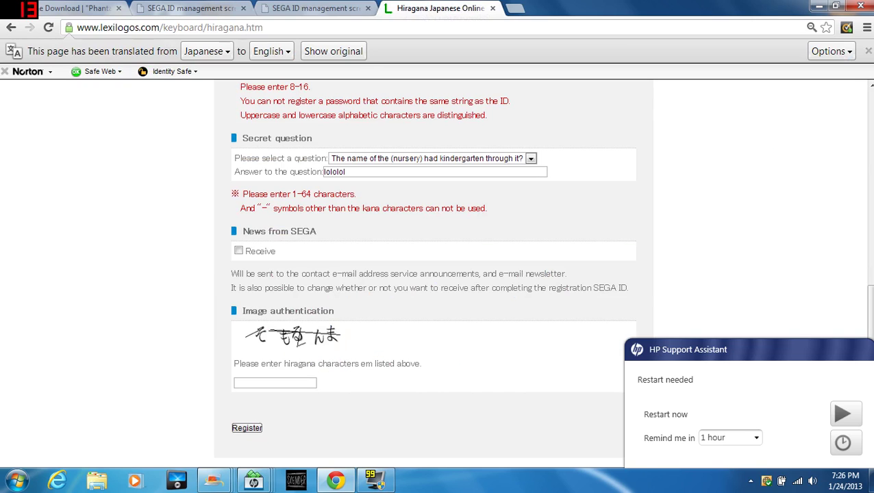
{"action": "left_click", "coordinate": [414, 9]}
{"action": "left_click", "coordinate": [473, 333]}
{"action": "left_click", "coordinate": [316, 9]}
{"action": "left_click", "coordinate": [438, 9]}
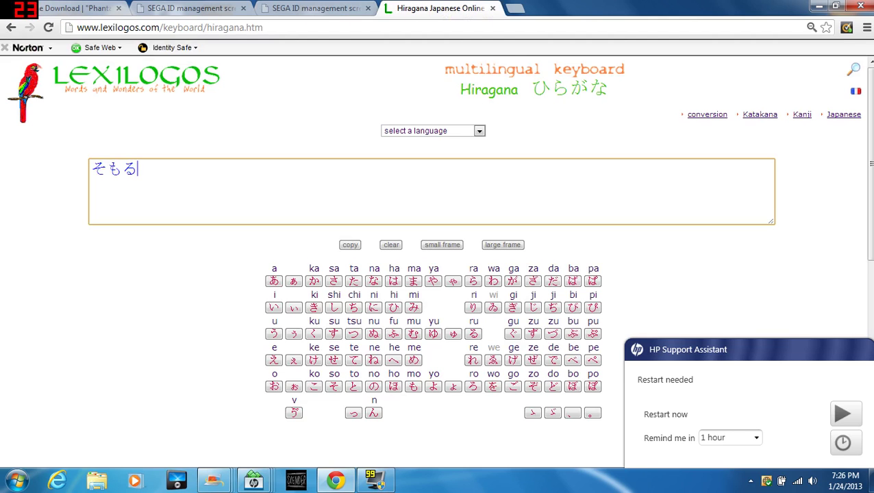
{"action": "left_click", "coordinate": [374, 412]}
{"action": "key", "text": "ctrl+shift+Tab"}
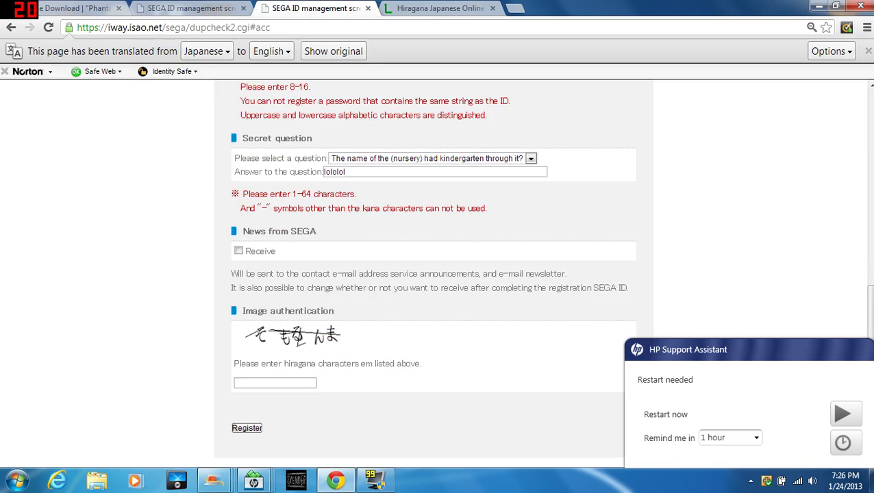
{"action": "key", "text": "ctrl+Tab"}
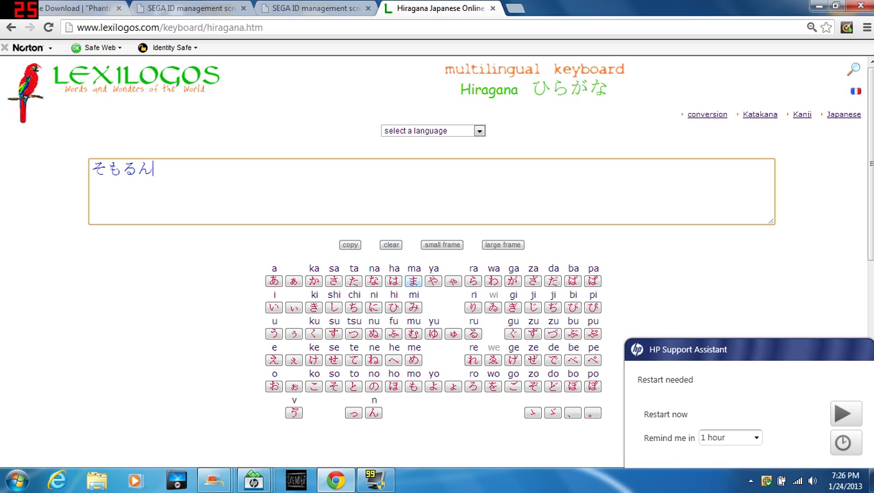
{"action": "left_click", "coordinate": [413, 281]}
{"action": "left_click", "coordinate": [316, 8]}
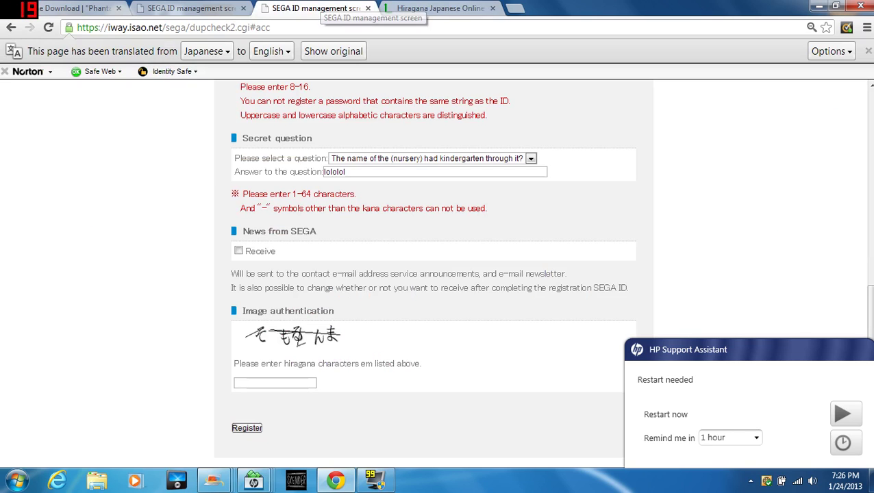
{"action": "key", "text": "ctrl+Tab"}
Copy そもるんま and paste it into the SEGA form's image authentication box.
{"action": "left_click", "coordinate": [350, 244]}
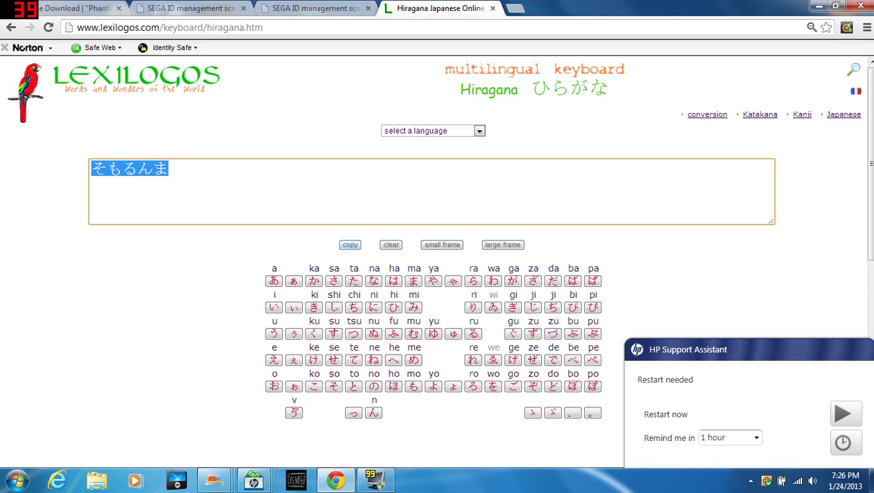
{"action": "right_click", "coordinate": [317, 162]}
{"action": "left_click", "coordinate": [342, 216]}
{"action": "key", "text": "ctrl+shift+Tab"}
{"action": "right_click", "coordinate": [288, 382]}
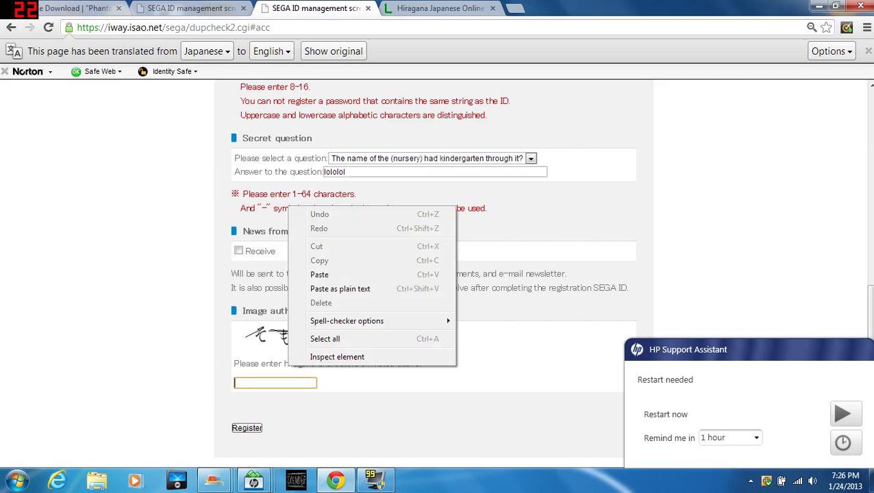
{"action": "left_click", "coordinate": [308, 275]}
Type the account password in both Password fields.
{"action": "scroll", "coordinate": [308, 274], "scroll_direction": "up", "scroll_amount": 1}
{"action": "scroll", "coordinate": [431, 273], "scroll_direction": "up", "scroll_amount": 1}
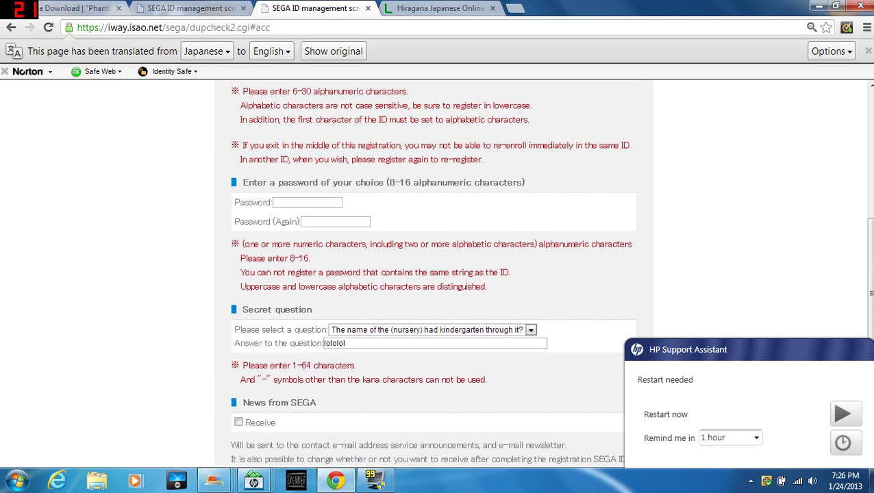
{"action": "left_click", "coordinate": [307, 202]}
{"action": "type", "text": "••••••"}
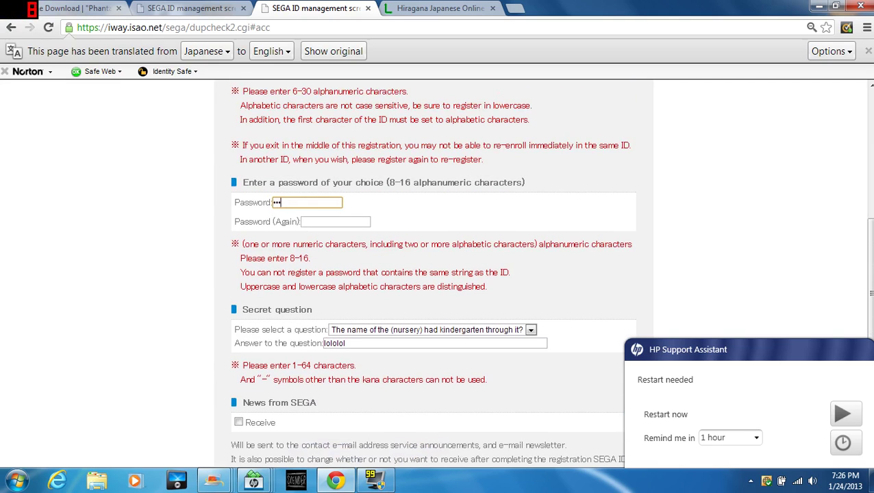
{"action": "type", "text": "••"}
{"action": "left_click", "coordinate": [335, 221]}
{"action": "type", "text": "••••••••"}
{"action": "key", "text": "Tab"}
{"action": "key", "text": "Tab"}
{"action": "key", "text": "Tab"}
{"action": "key", "text": "Tab"}
{"action": "key", "text": "Tab"}
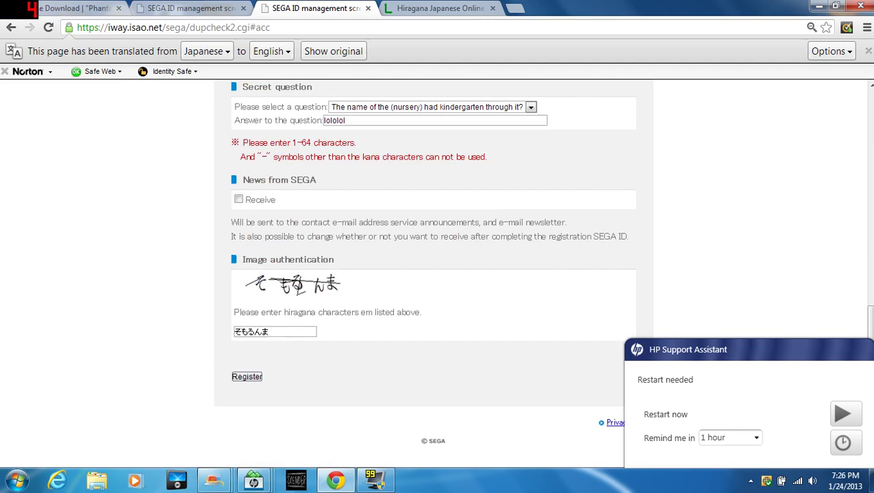
Submit the form and confirm the details on the Confirm your registration information page.
{"action": "key", "text": "Return"}
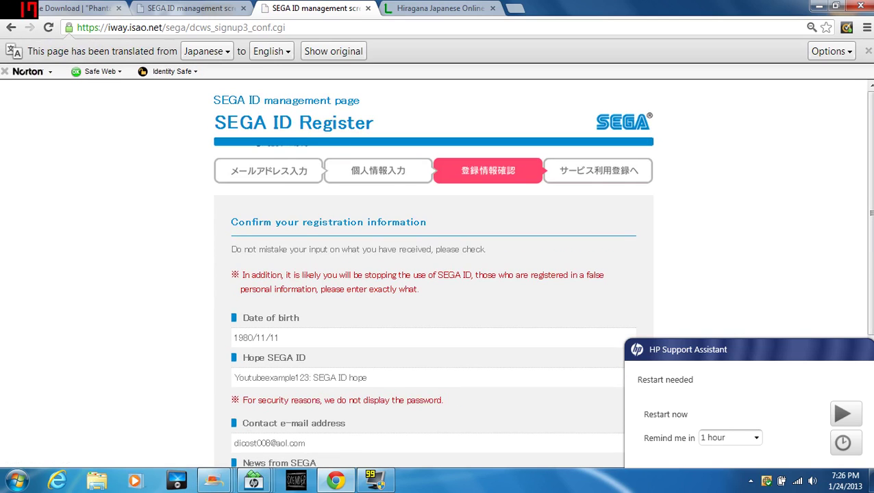
{"action": "scroll", "coordinate": [433, 274], "scroll_direction": "down", "scroll_amount": 3}
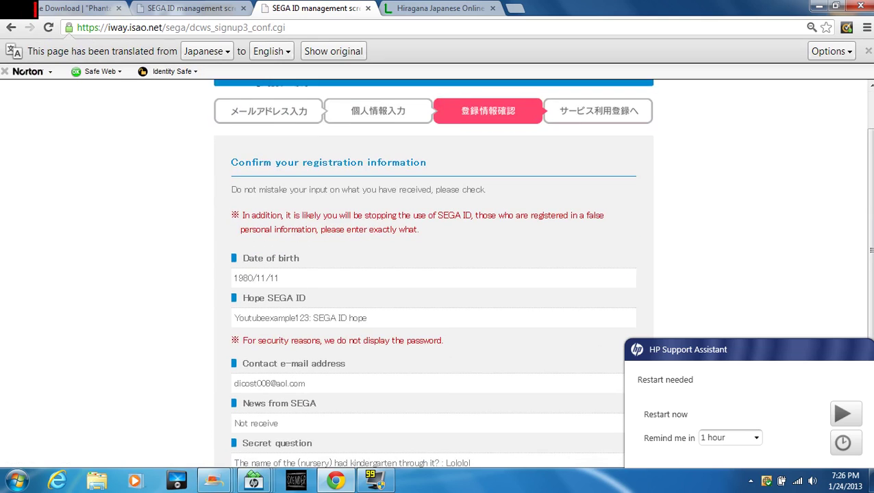
{"action": "scroll", "coordinate": [433, 274], "scroll_direction": "down", "scroll_amount": 1}
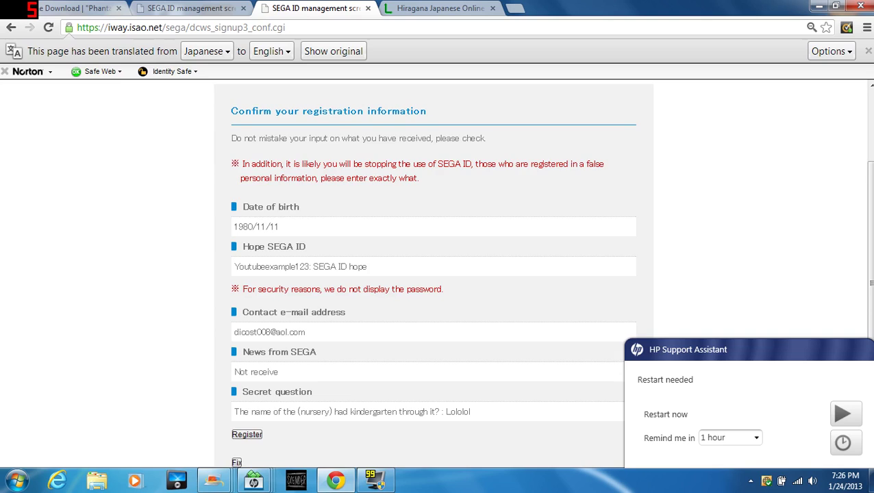
{"action": "scroll", "coordinate": [433, 274], "scroll_direction": "down", "scroll_amount": 2}
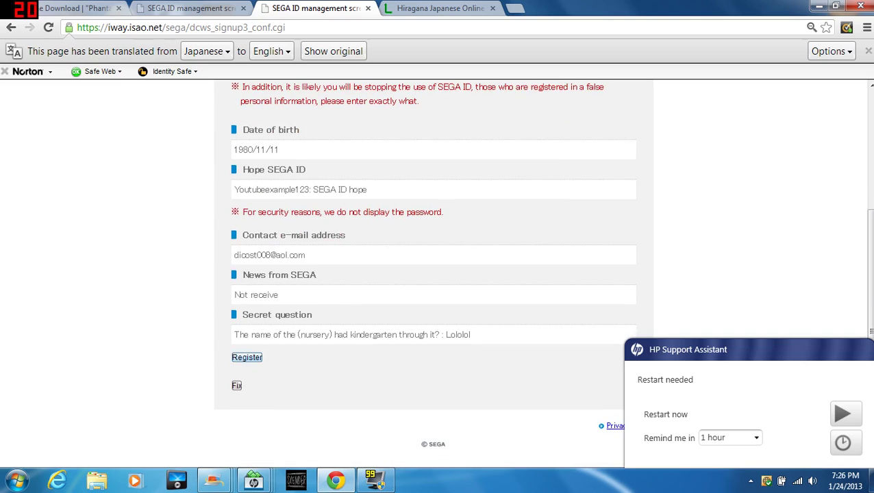
{"action": "left_click", "coordinate": [246, 357]}
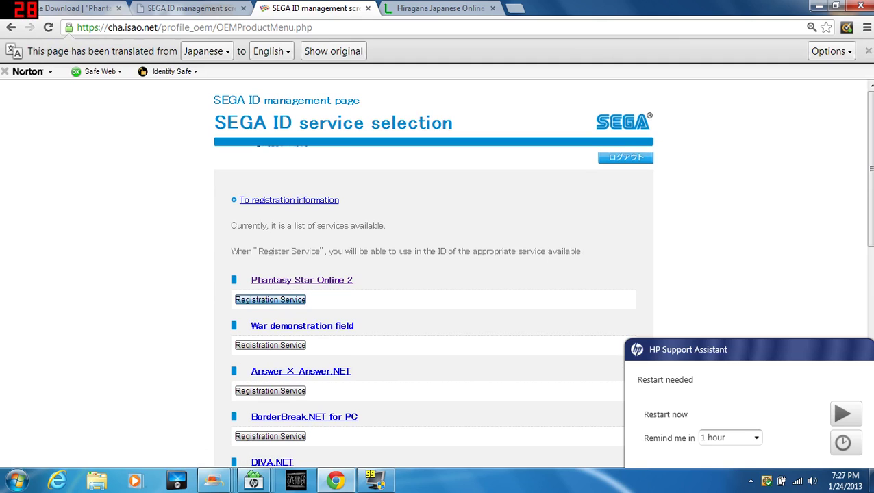
Register the SEGA ID for Phantasy Star Online 2, open the PSO2 players site, and show the desktop.
{"action": "left_click", "coordinate": [270, 299]}
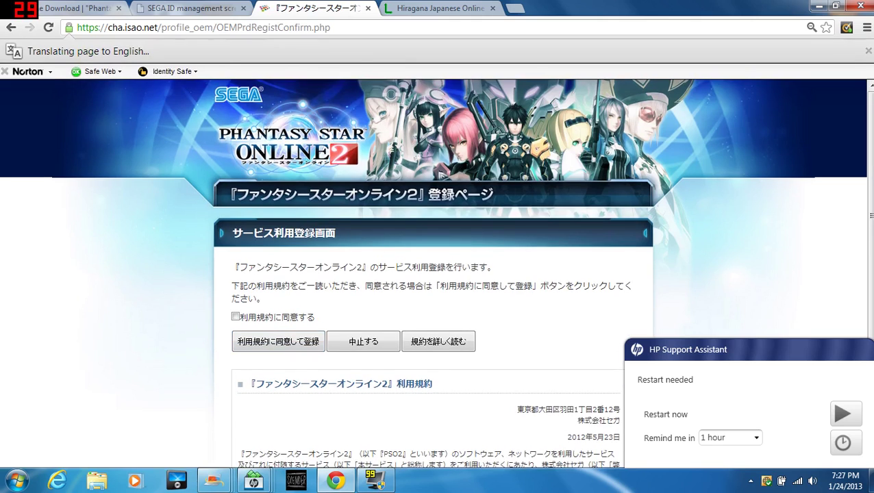
{"action": "key", "text": "space"}
{"action": "left_click", "coordinate": [288, 341]}
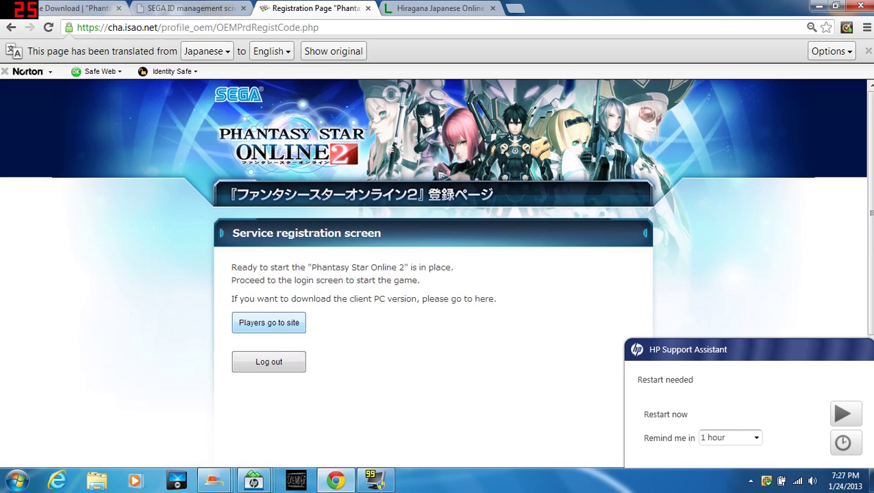
{"action": "left_click", "coordinate": [269, 323]}
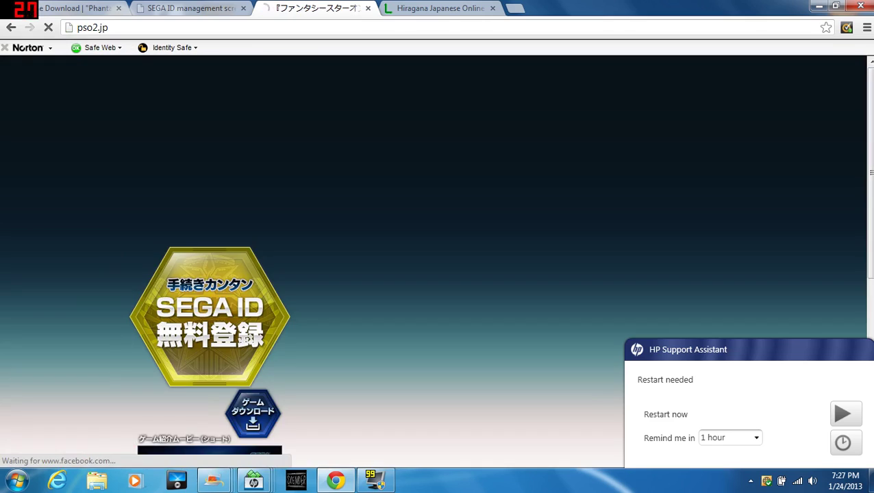
{"action": "key", "text": "super+d"}
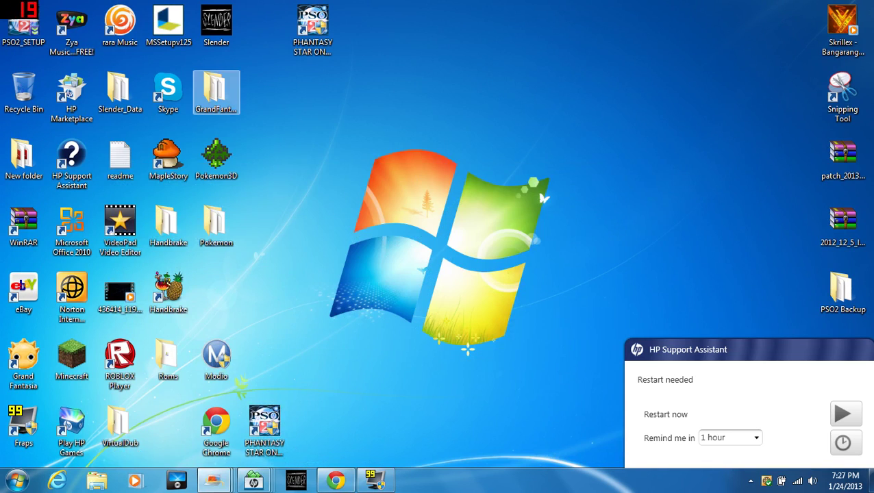
Move the PSO2_SETUP icon to the middle of the desktop.
{"action": "left_click_drag", "start_coordinate": [24, 31], "coordinate": [360, 164]}
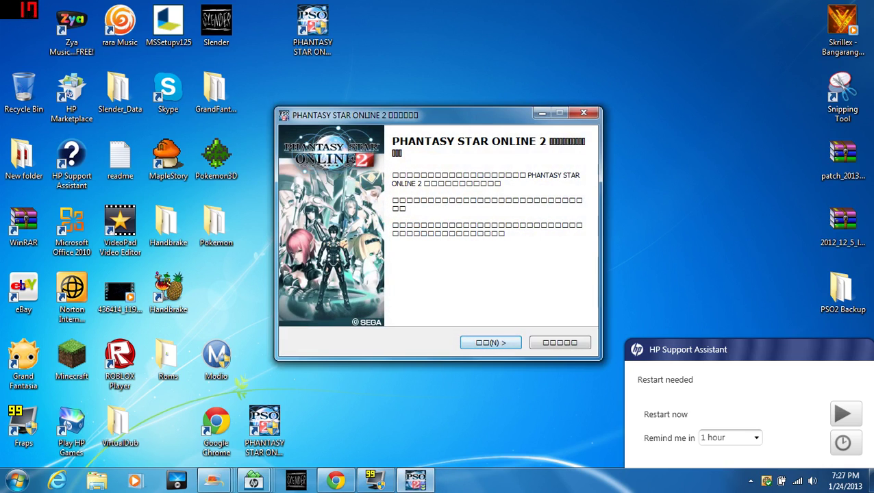
Accept the PSO2 Setup license agreement and advance to the install-folder page.
{"action": "key", "text": "Return"}
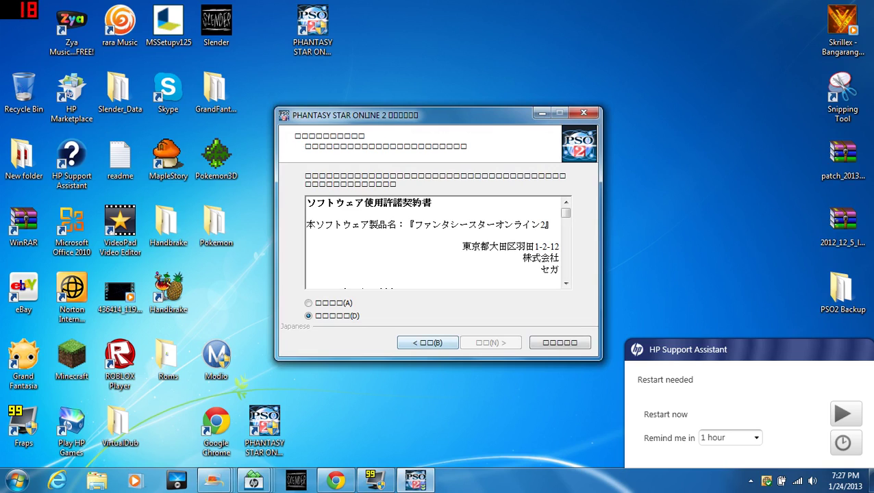
{"action": "key", "text": "alt+a"}
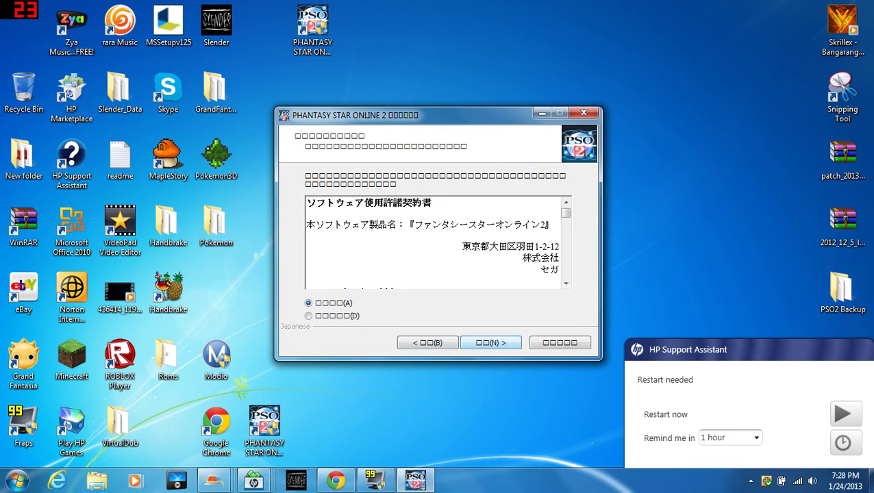
{"action": "key", "text": "alt+n"}
{"action": "key", "text": "alt+n"}
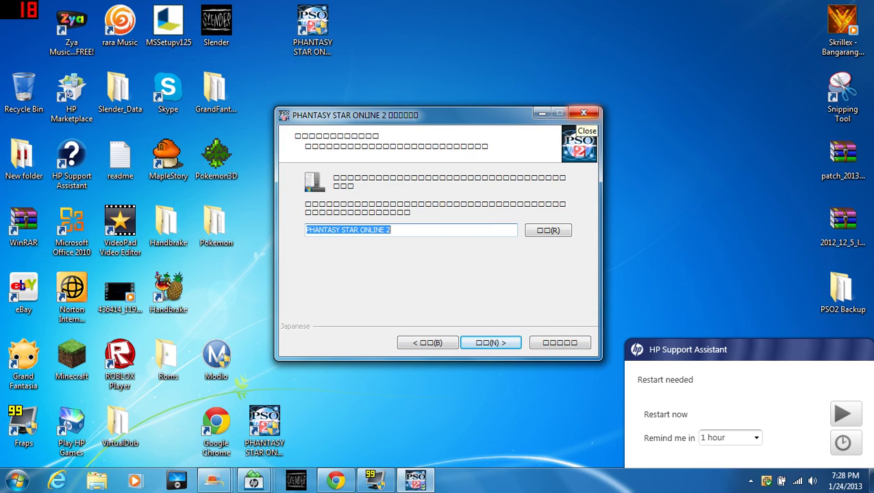
Quit the PSO2 setup and select the PHANTASY STAR ONLINE 2 - Copy shortcut.
{"action": "left_click", "coordinate": [584, 112]}
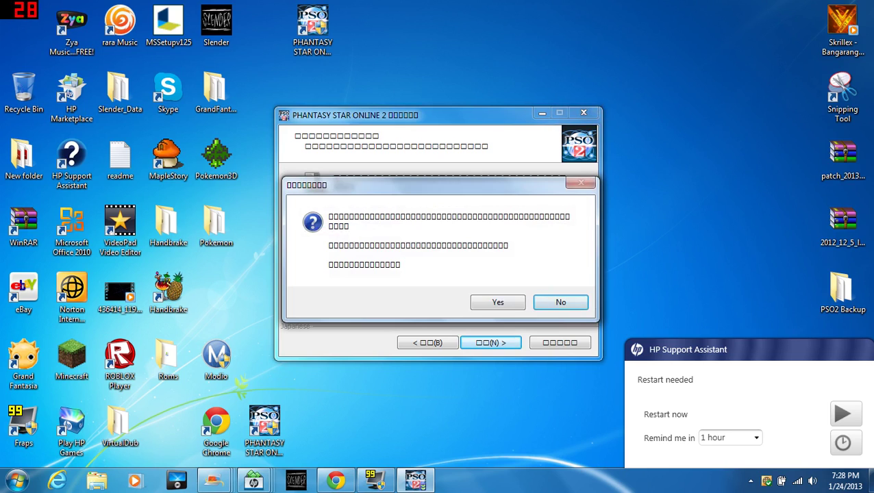
{"action": "key", "text": "Left"}
{"action": "key", "text": "Return"}
{"action": "left_click", "coordinate": [312, 27]}
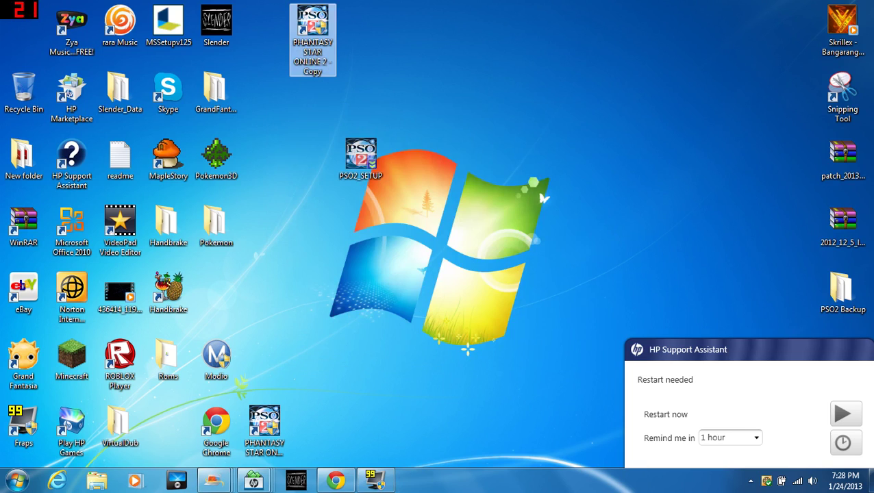
Launch Phantasy Star Online 2 and bring up the launcher's window mode and screen size settings.
{"action": "key", "text": "Return"}
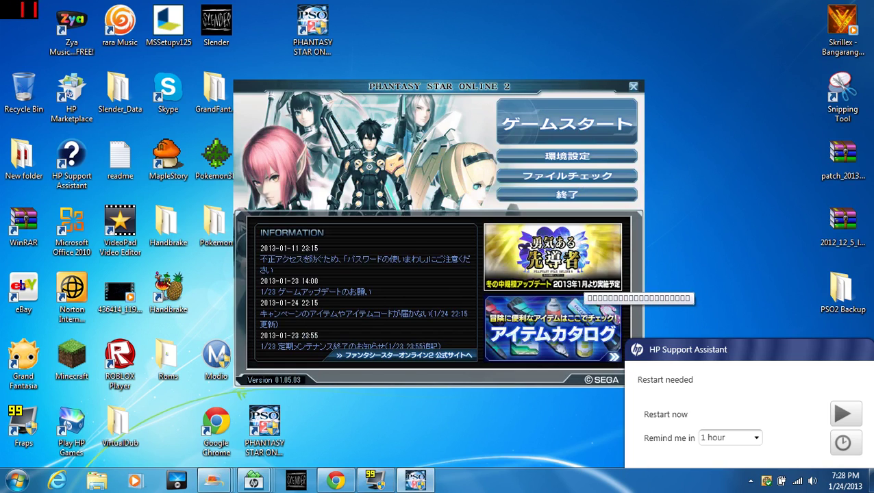
{"action": "left_click", "coordinate": [567, 156]}
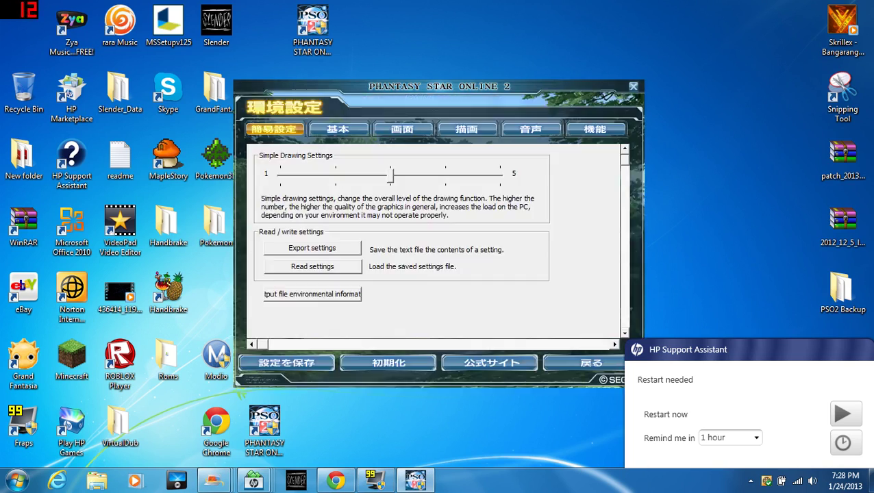
{"action": "left_click", "coordinate": [402, 129]}
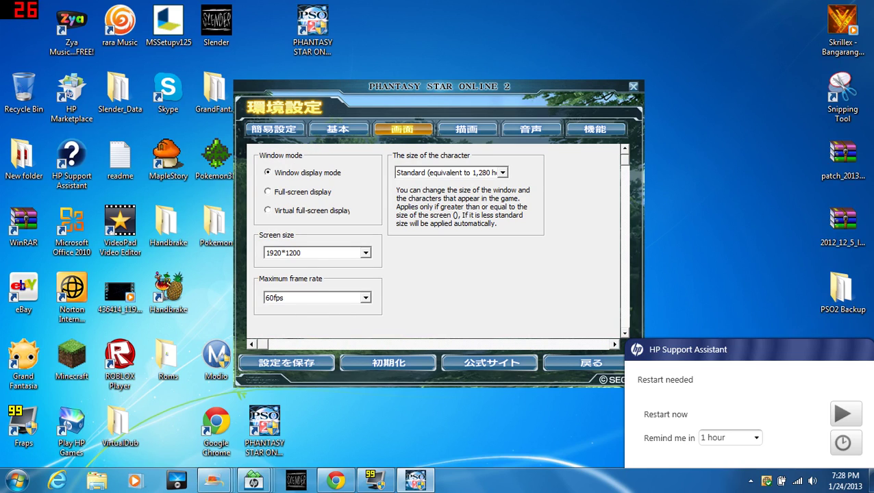
Keep the 1920*1200 screen size, save the settings, and return to the launcher's main screen.
{"action": "left_click", "coordinate": [365, 253]}
{"action": "key", "text": "Return"}
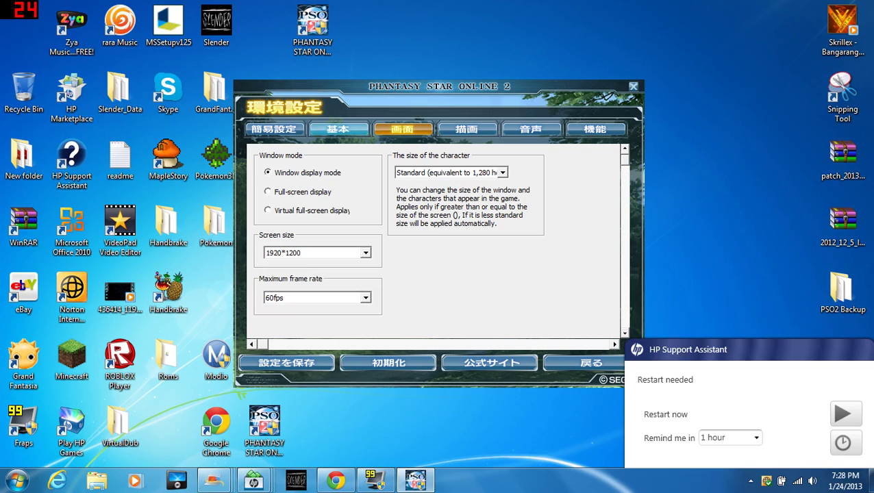
{"action": "left_click", "coordinate": [286, 362]}
{"action": "left_click", "coordinate": [438, 254]}
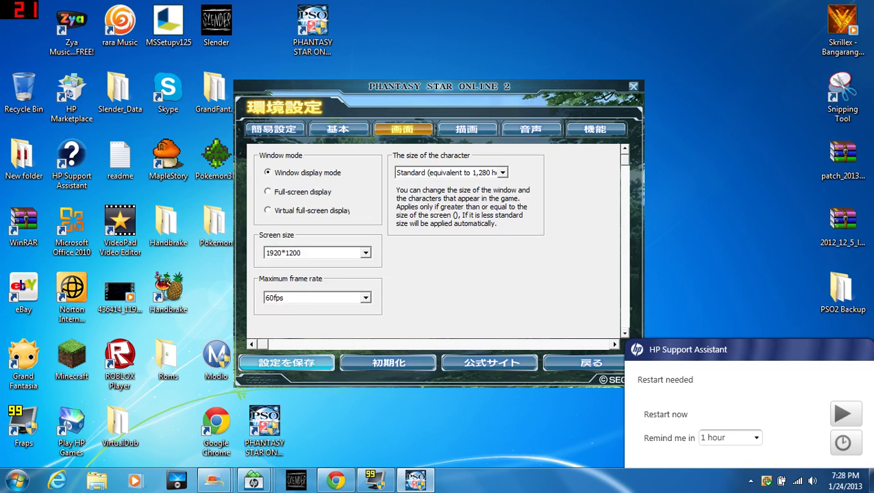
{"action": "left_click", "coordinate": [591, 362]}
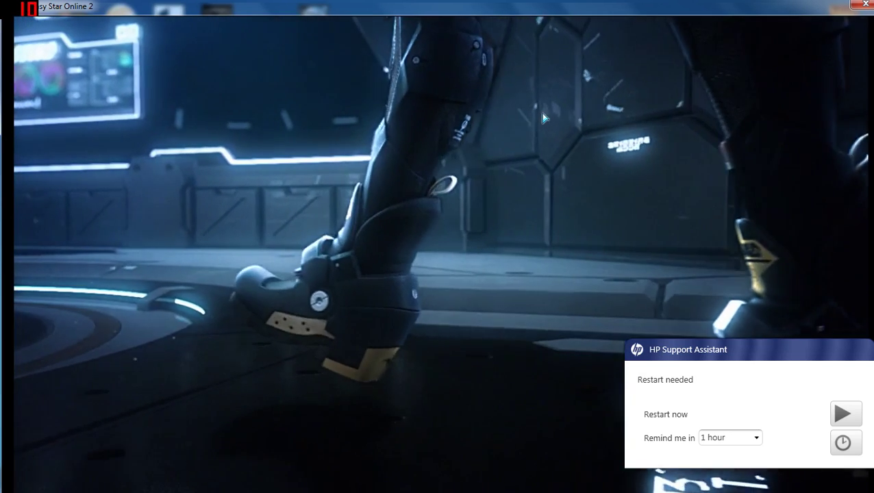
Skip the PSO2 opening cinematic to land on the title screen.
{"action": "left_click", "coordinate": [540, 112]}
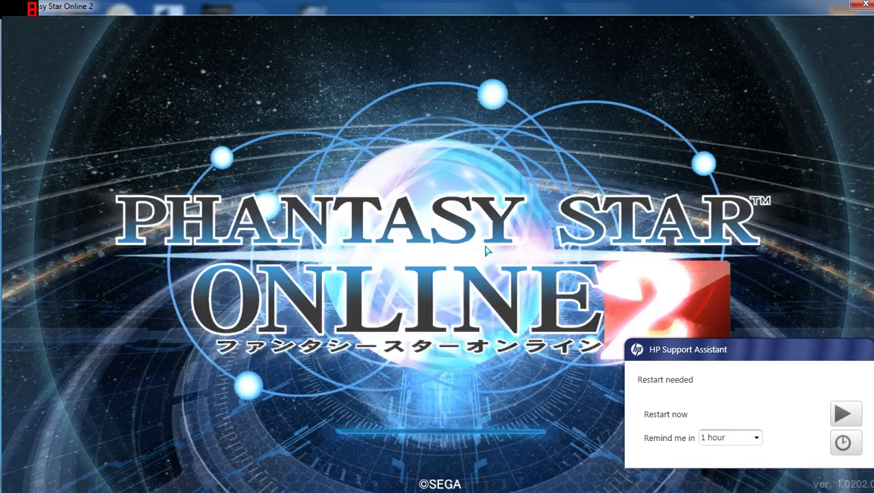
Pass the title screen and choose Agree to Terms in the Terms of Use.
{"action": "left_click", "coordinate": [455, 431]}
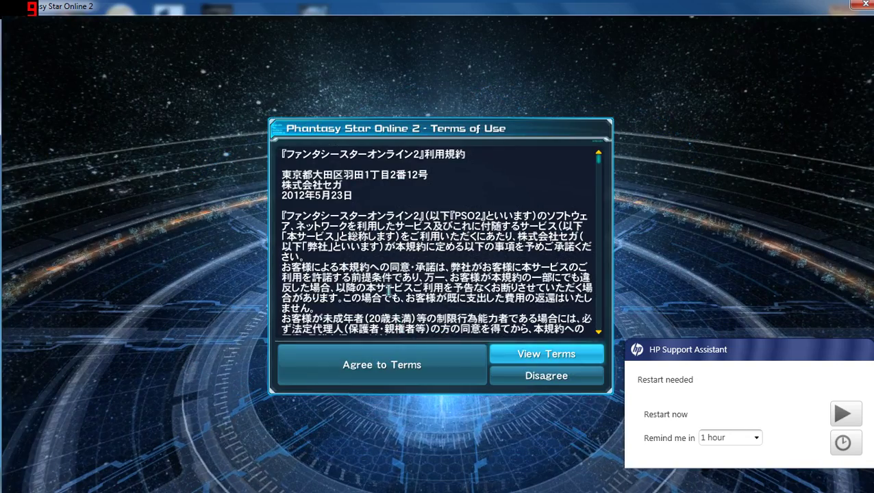
{"action": "left_click", "coordinate": [396, 359]}
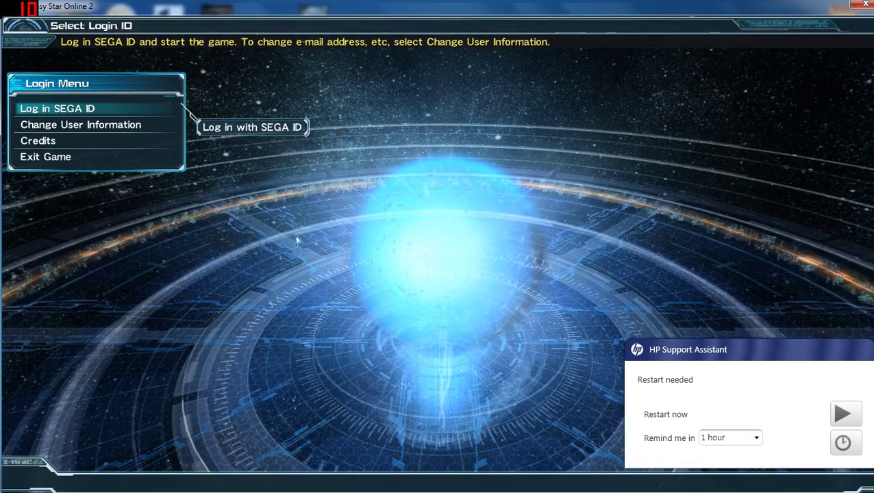
Log in to Ship06:Ken using the SEGA ID and its password.
{"action": "left_click", "coordinate": [135, 108]}
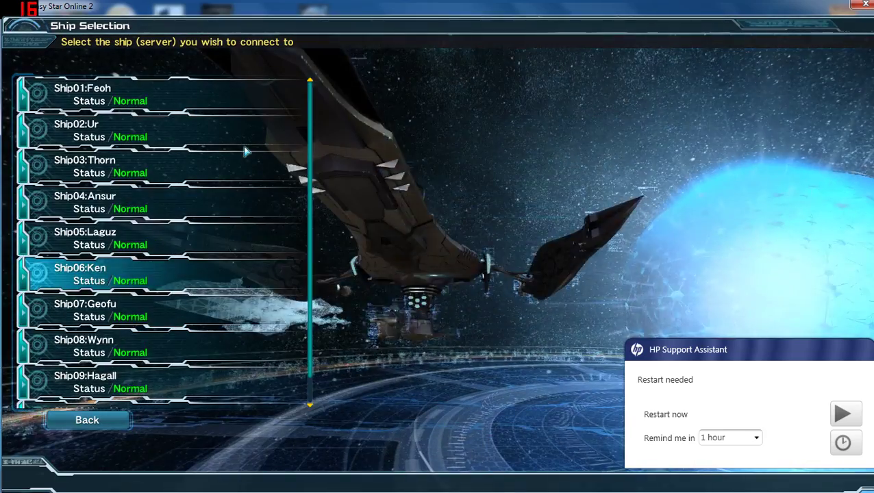
{"action": "key", "text": "Return"}
{"action": "type", "text": "yout"}
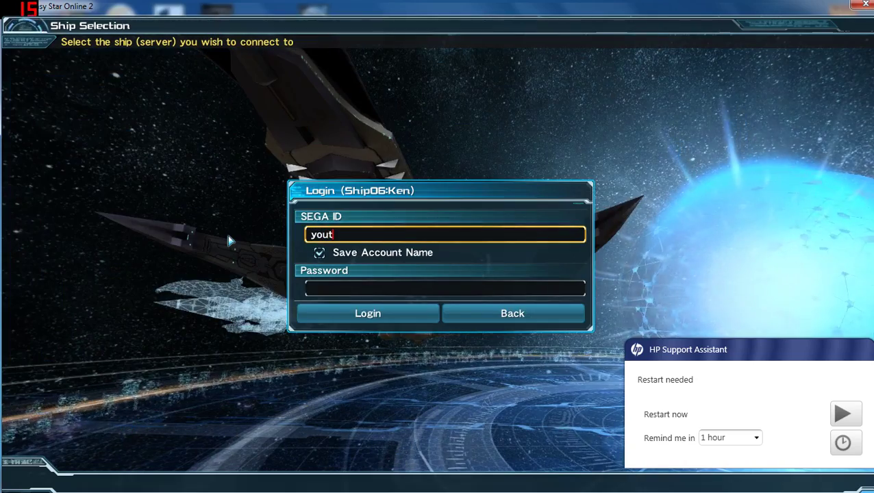
{"action": "type", "text": "ube"}
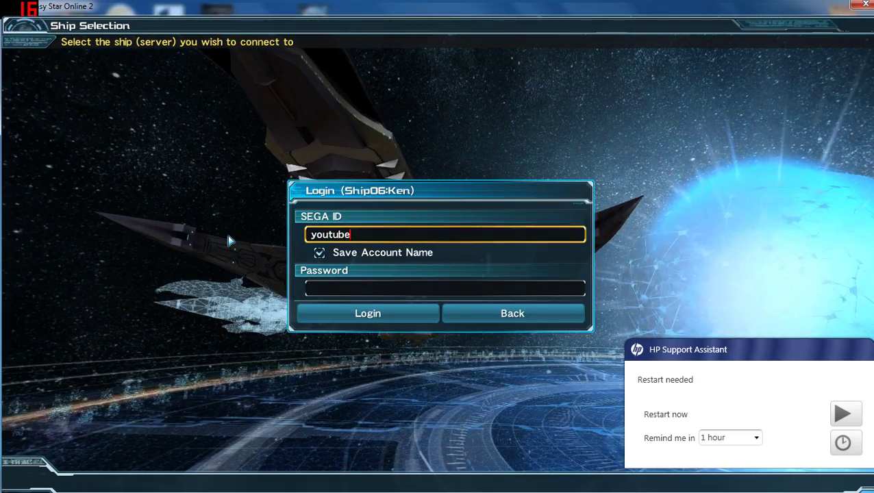
{"action": "type", "text": "example123"}
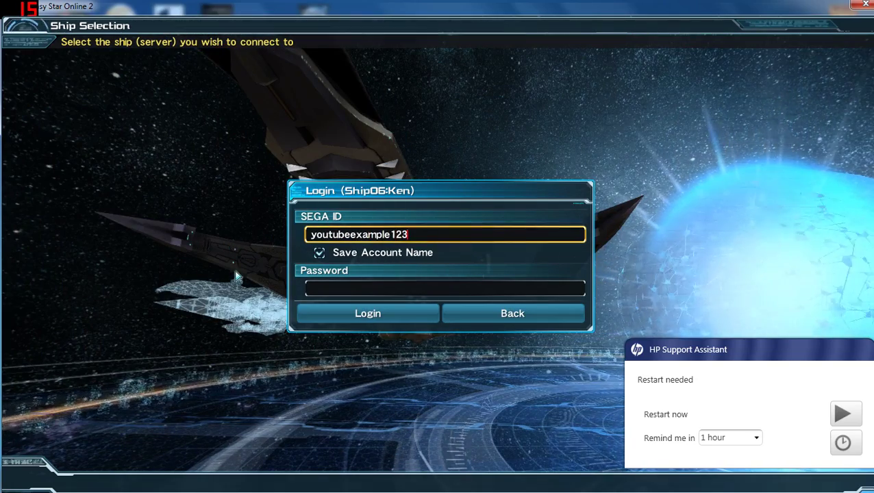
{"action": "left_click", "coordinate": [307, 288]}
{"action": "type", "text": "********"}
{"action": "left_click", "coordinate": [309, 314]}
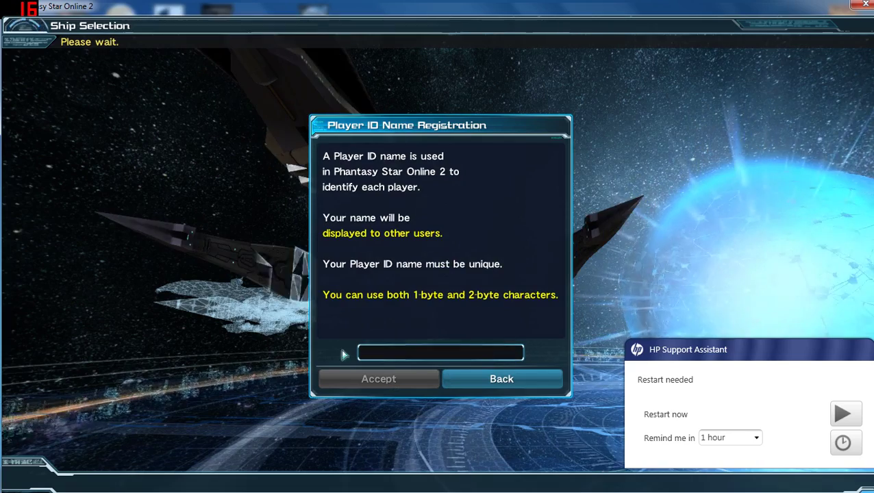
Enter a Player ID name, accept it, and confirm its permanent registration.
{"action": "left_click", "coordinate": [407, 349]}
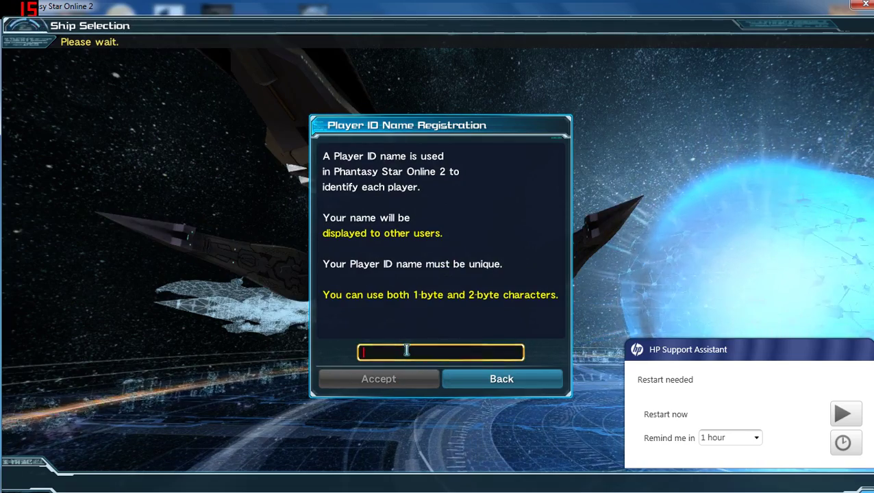
{"action": "type", "text": "youtubexxample1"}
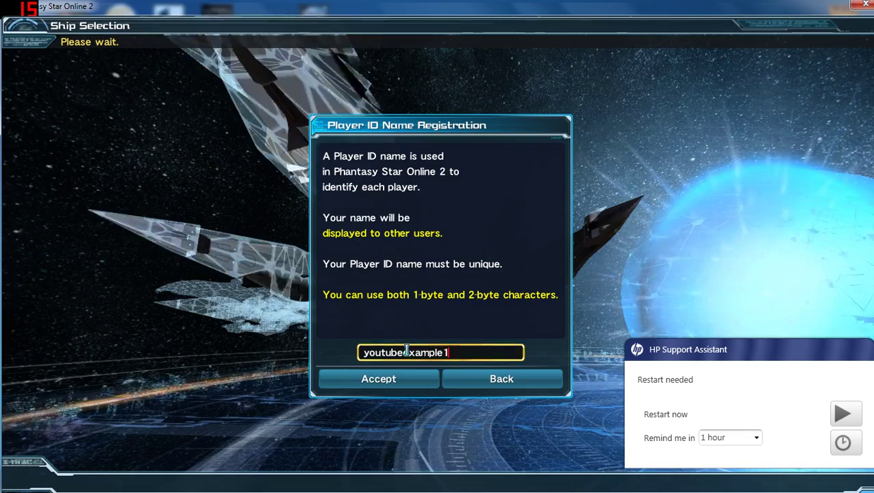
{"action": "left_click", "coordinate": [405, 383]}
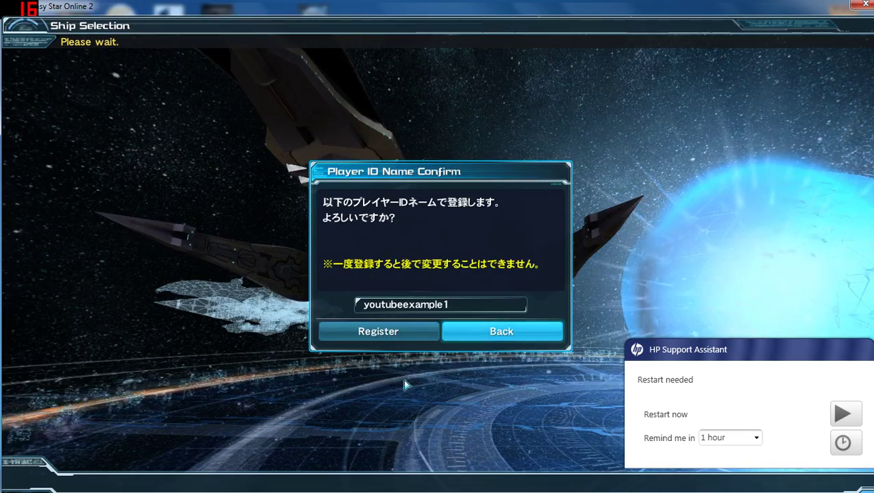
{"action": "left_click", "coordinate": [406, 332]}
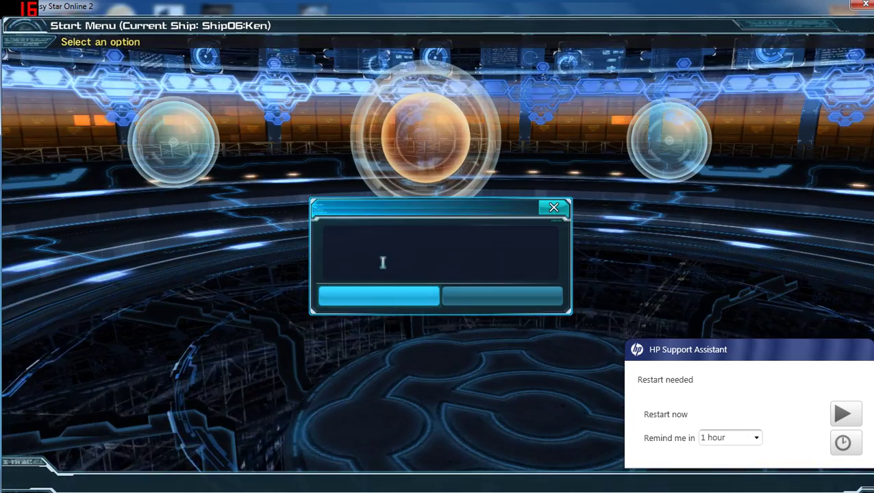
Dismiss the notice and copy the invitation from the Friend Invitation System.
{"action": "left_click", "coordinate": [379, 297]}
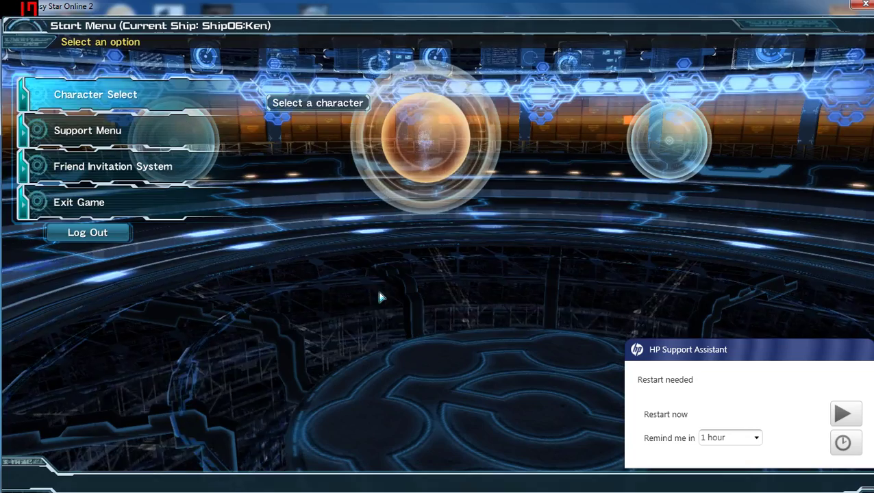
{"action": "left_click", "coordinate": [158, 168]}
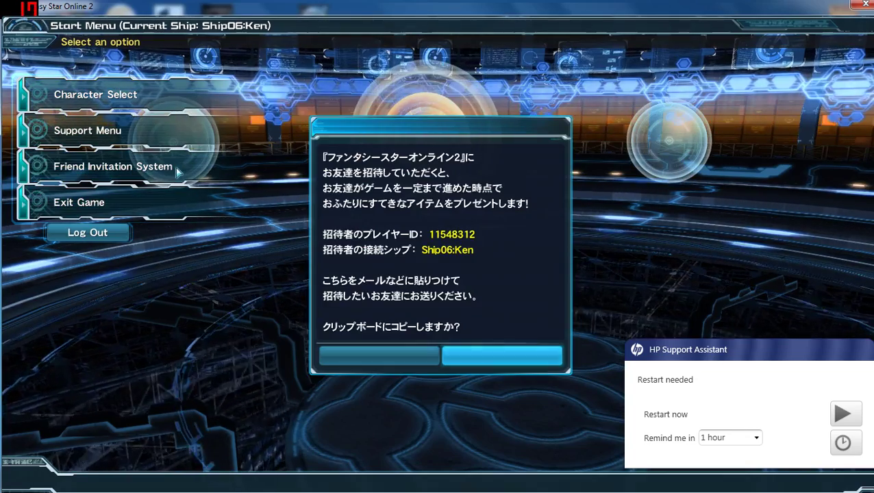
{"action": "left_click", "coordinate": [388, 349]}
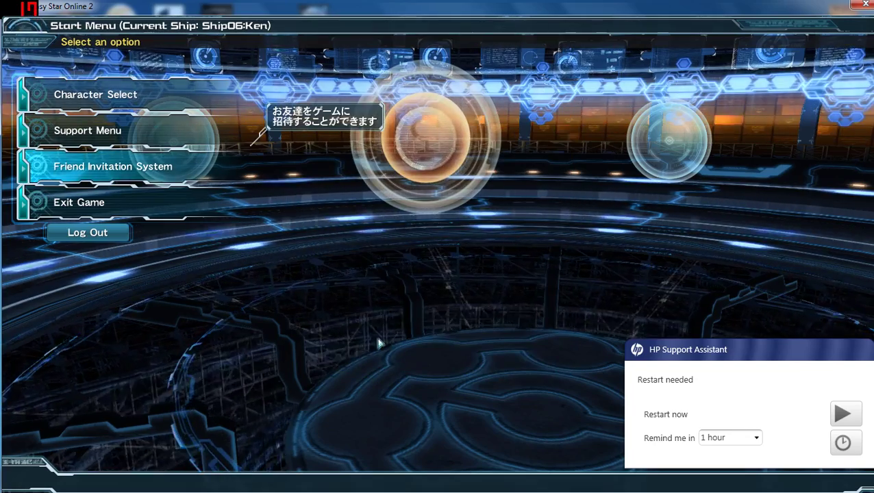
{"action": "left_click", "coordinate": [214, 176]}
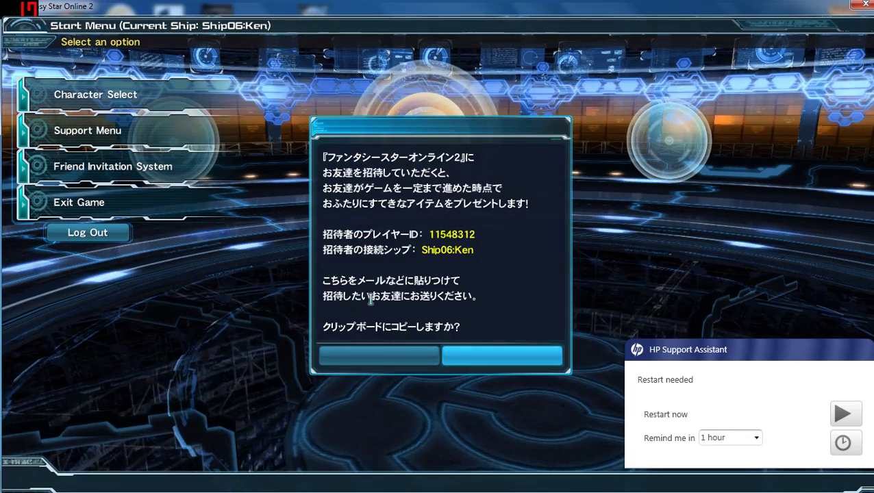
{"action": "left_click", "coordinate": [468, 356]}
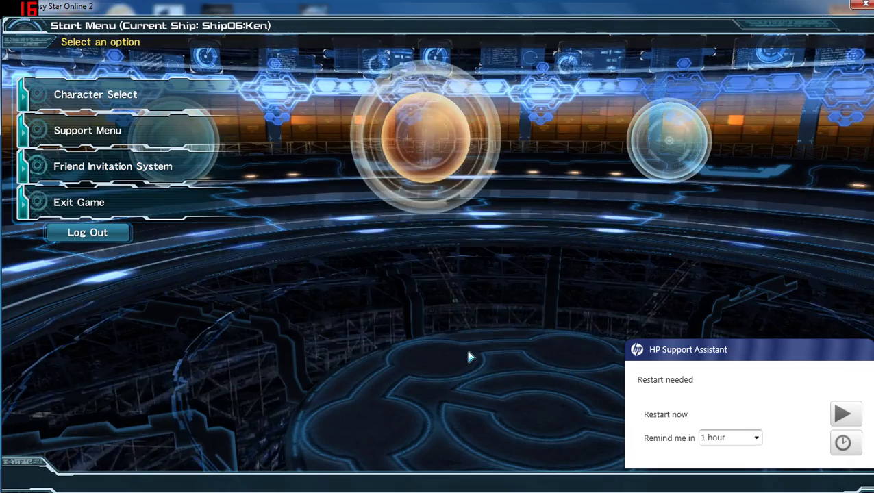
Enter Character Select, start a new character, and decline the friend invitation (利用しない).
{"action": "left_click", "coordinate": [127, 95]}
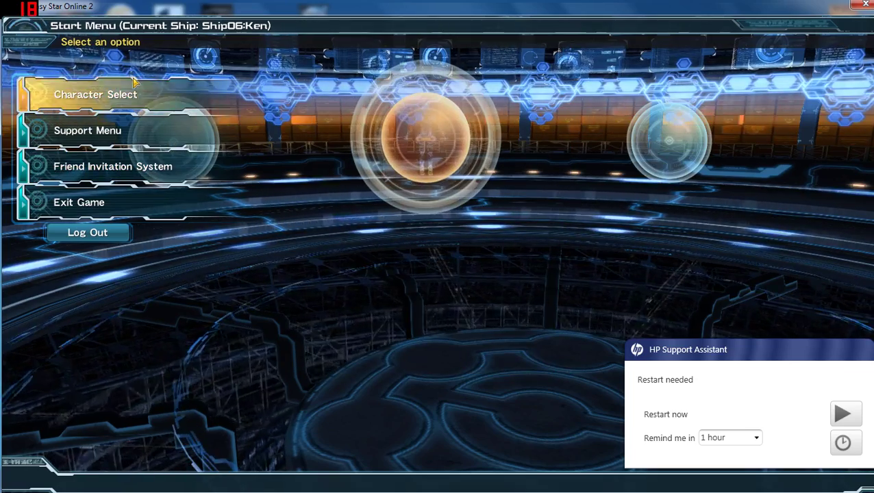
{"action": "left_click", "coordinate": [205, 155]}
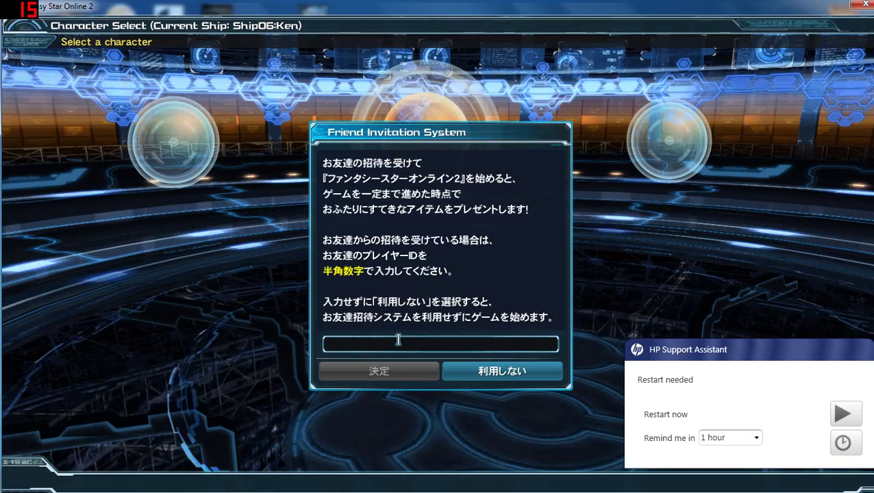
{"action": "left_click", "coordinate": [478, 371]}
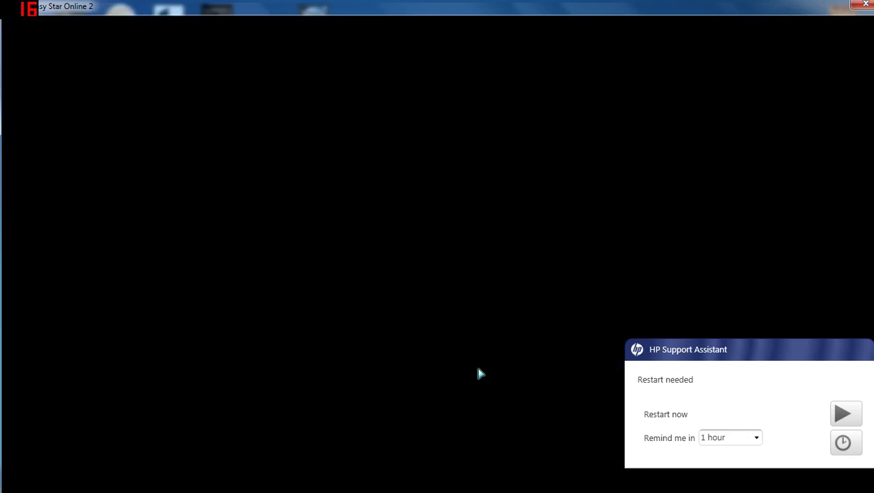